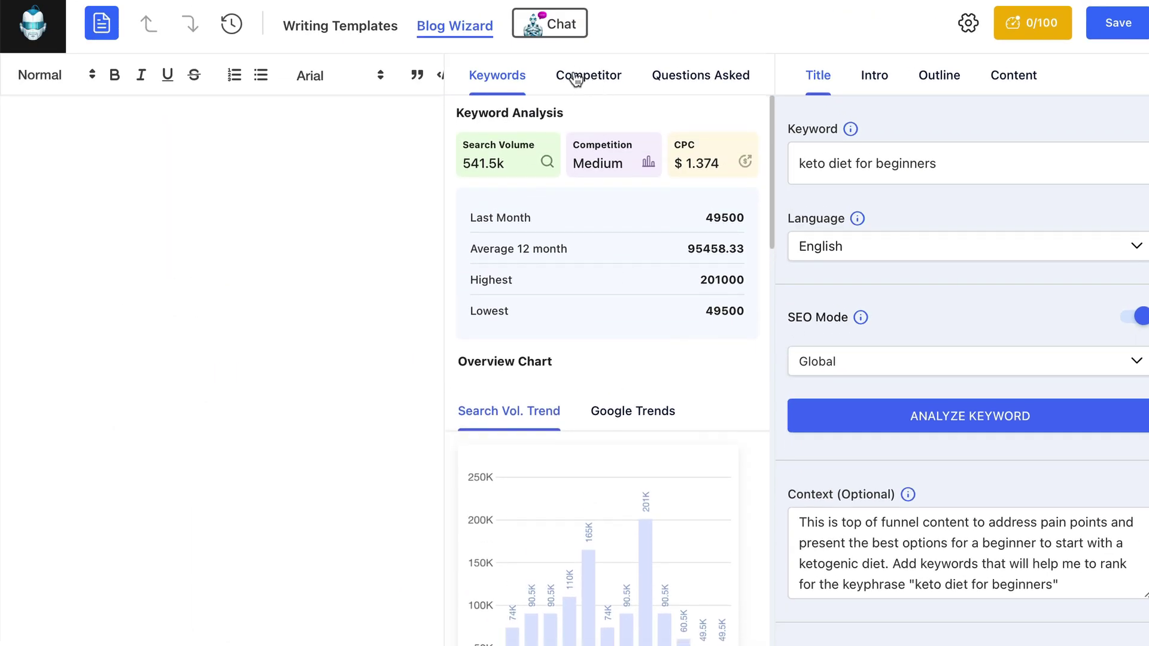
# - Fetch the competitor data for the keyword "keto diet for beginners"
pyautogui.click(589, 82)
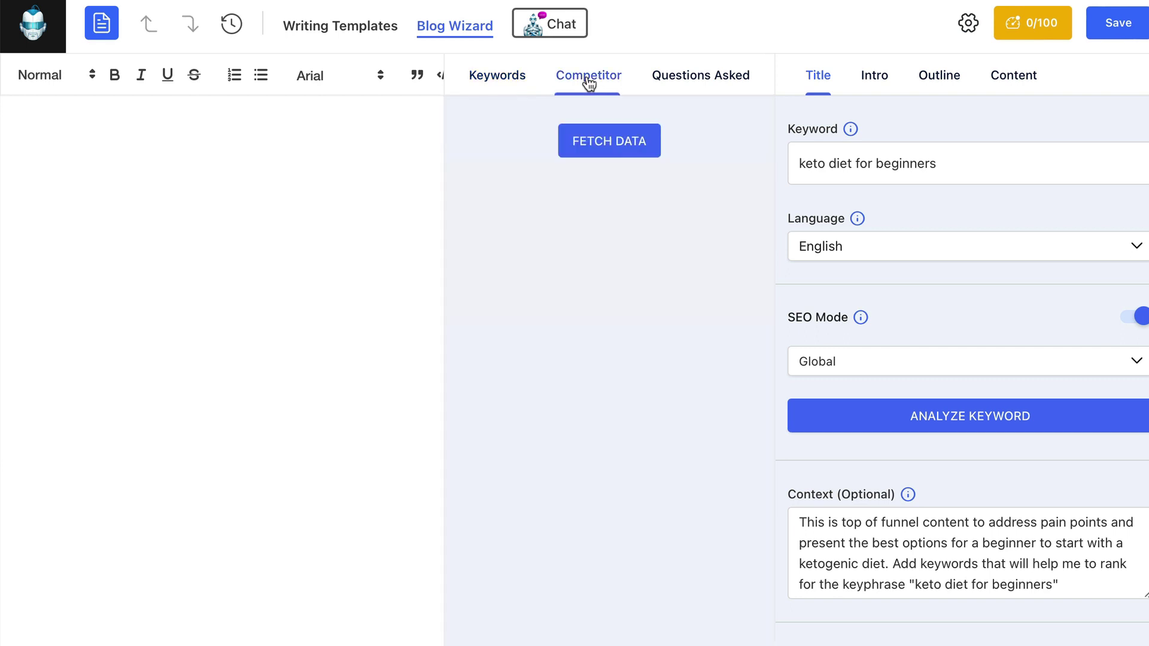
pyautogui.click(602, 151)
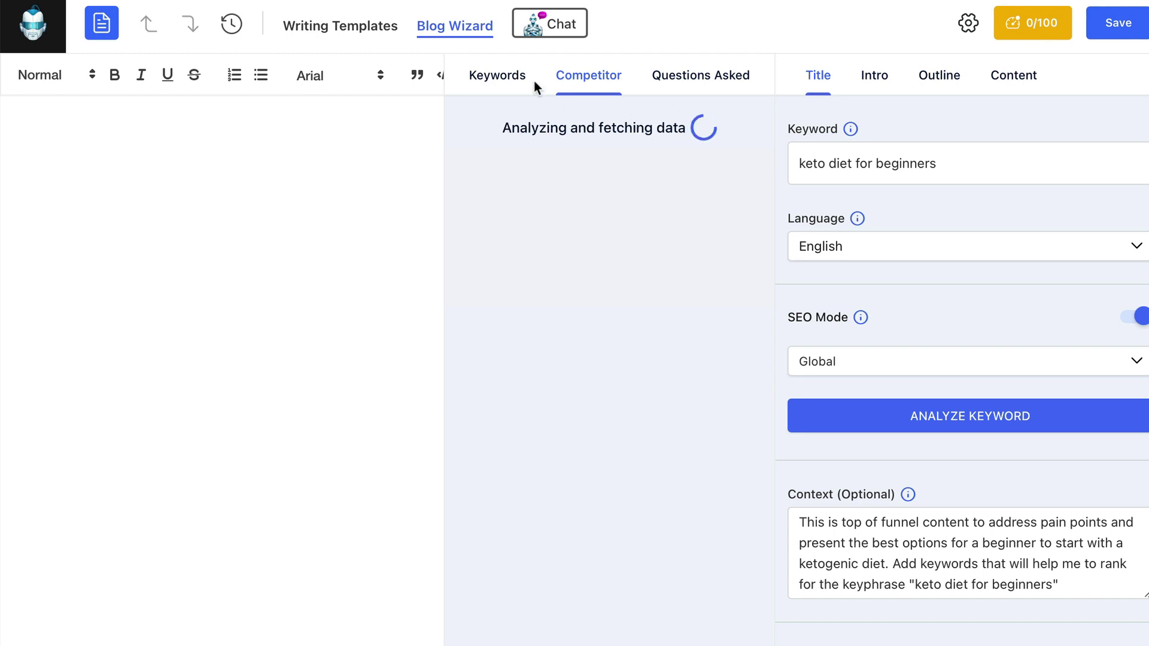
# - Review the keyword analysis and look through the questions asked about the keyword
pyautogui.click(508, 79)
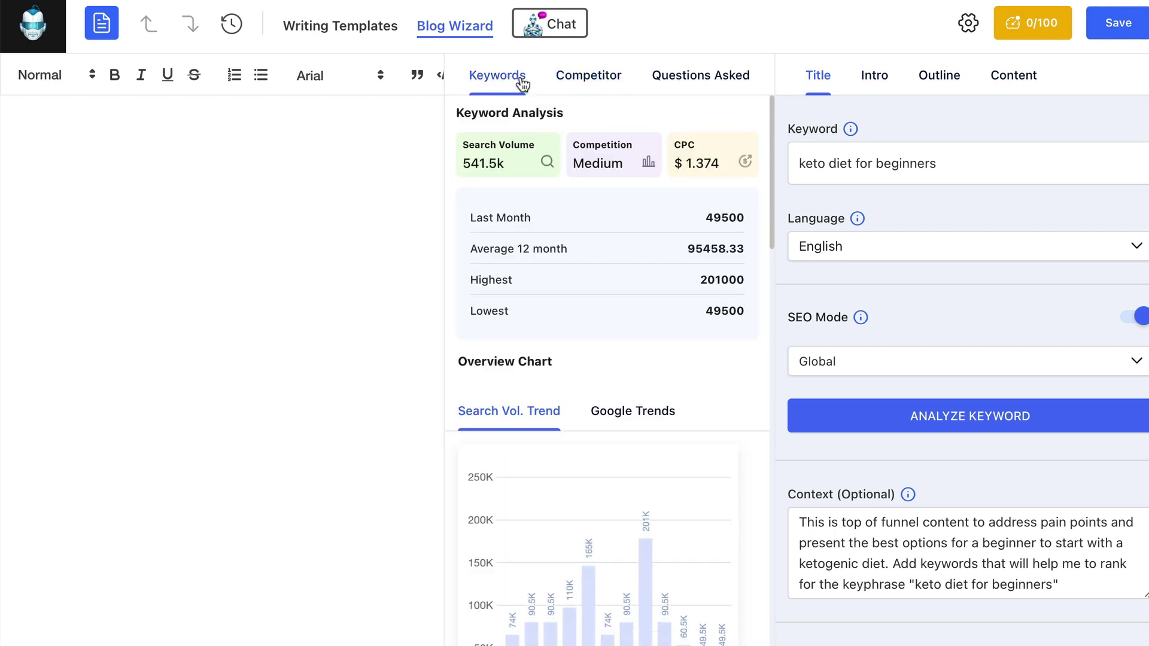
pyautogui.click(696, 84)
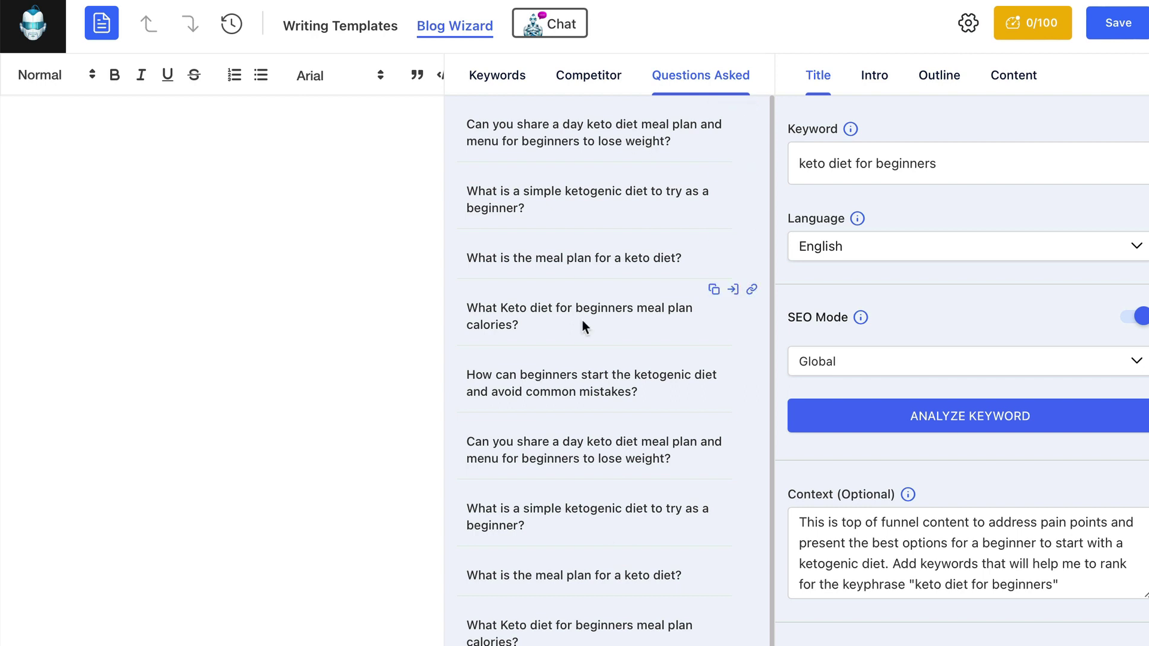
pyautogui.scroll(-2, 583, 321)
pyautogui.scroll(2, 583, 321)
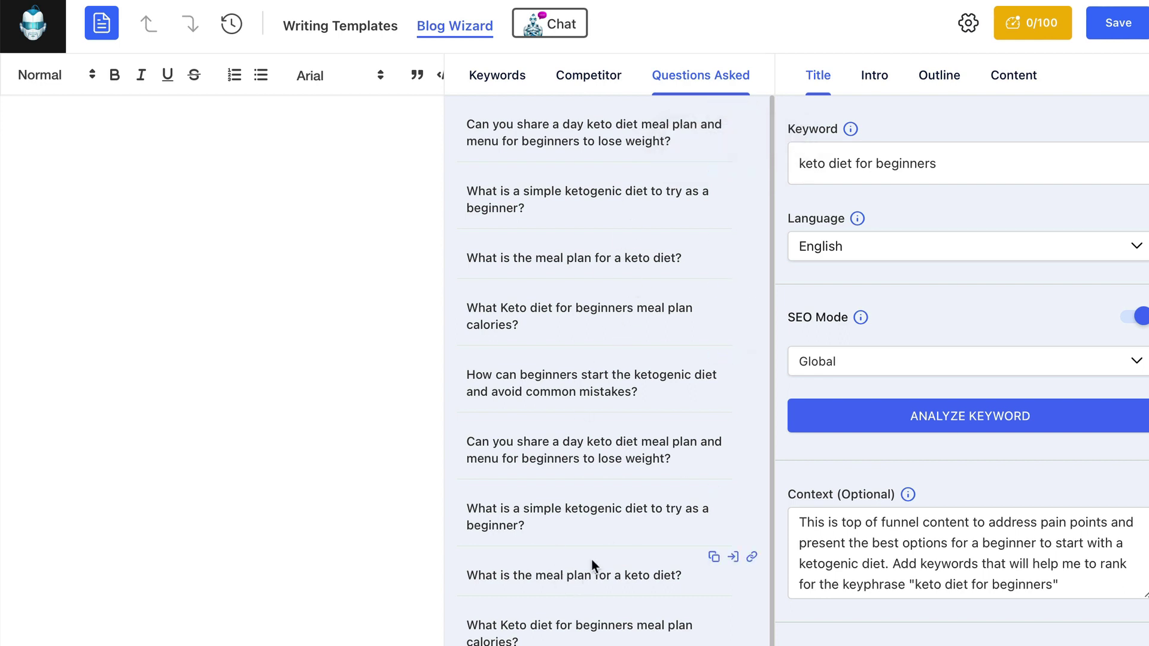
# - Examine the fetched competitor results, comparing the word and heading counts of the top-ranked articles
pyautogui.click(603, 75)
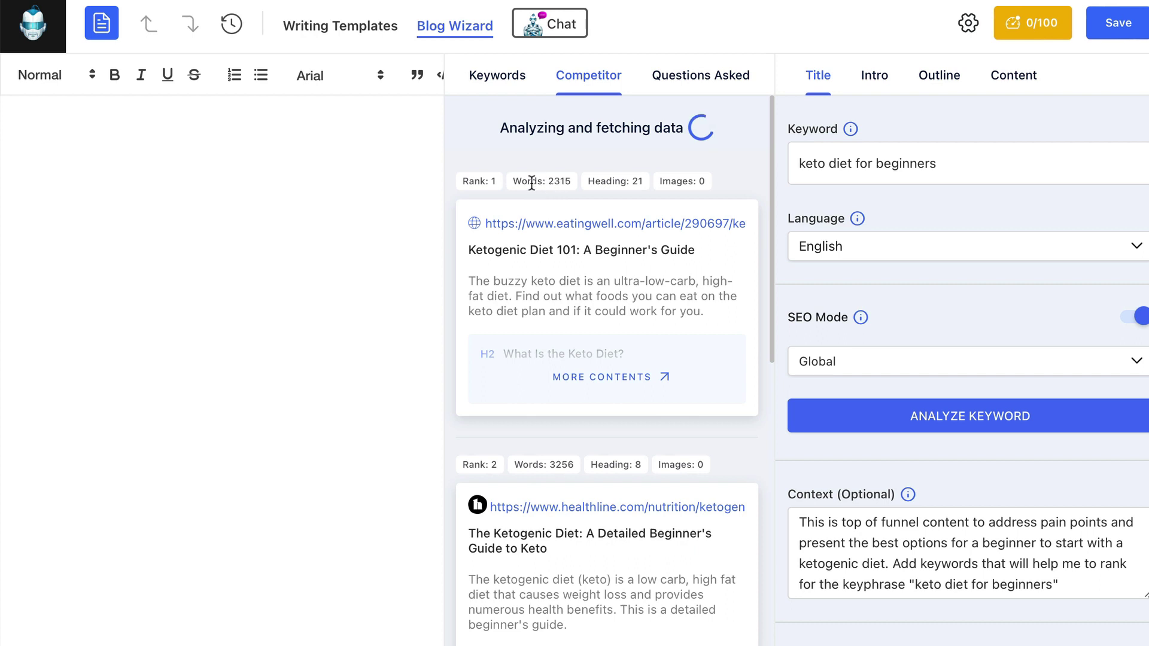
pyautogui.moveTo(519, 181); pyautogui.dragTo(650, 183)
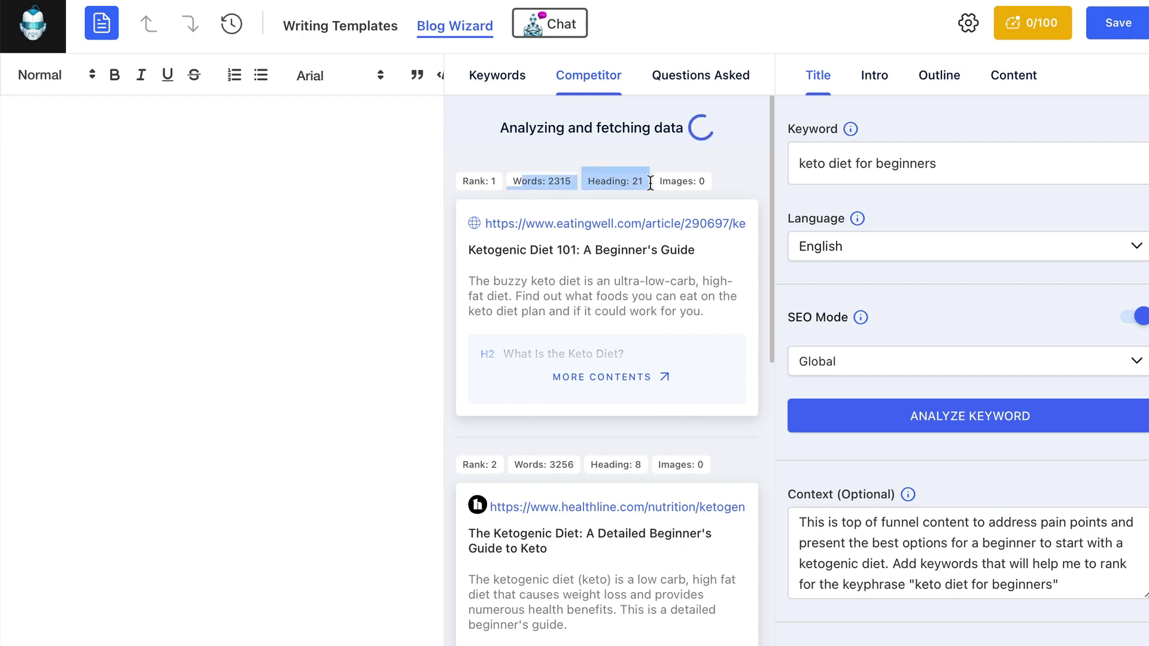
pyautogui.click(645, 182)
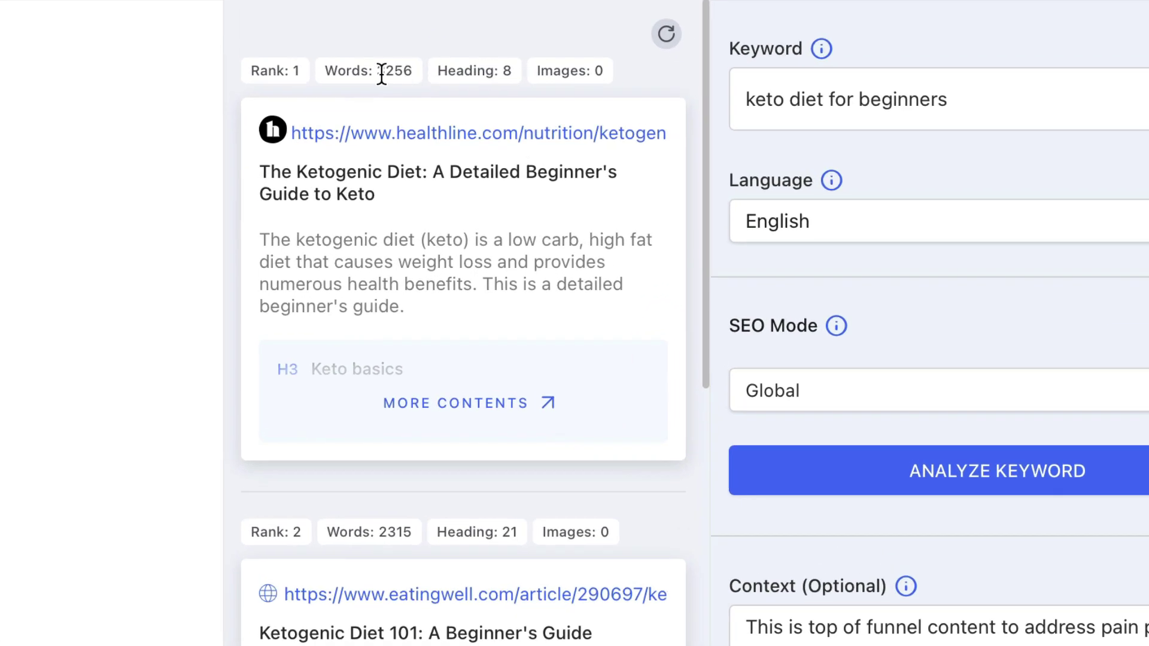
pyautogui.moveTo(377, 72); pyautogui.dragTo(411, 71)
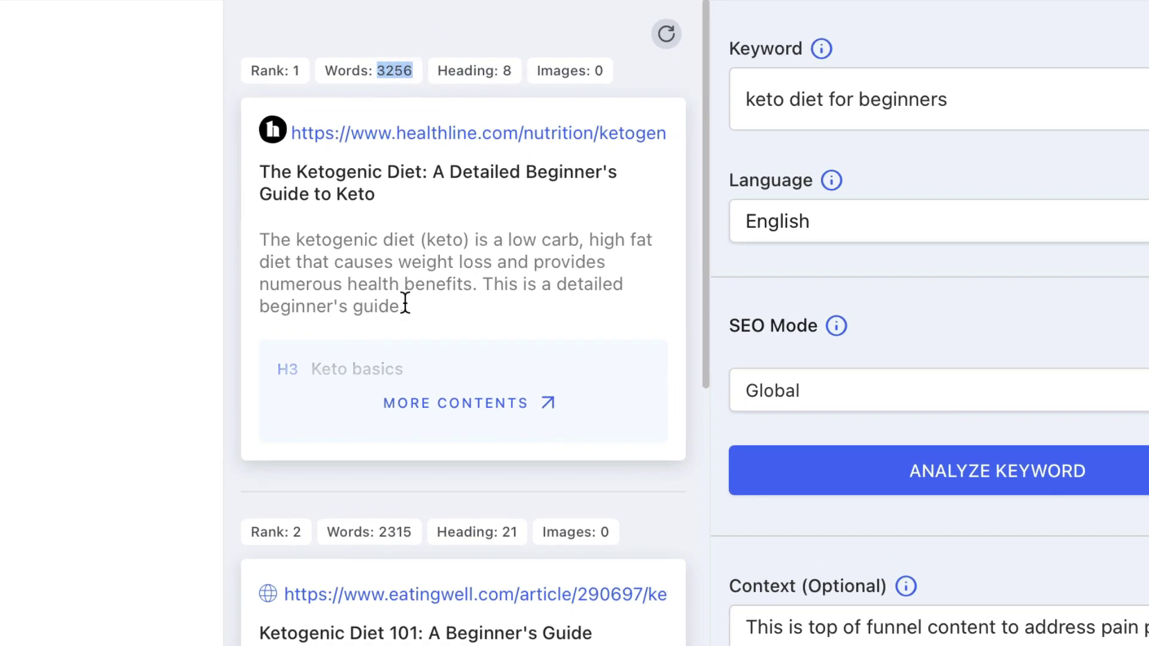
pyautogui.click(434, 330)
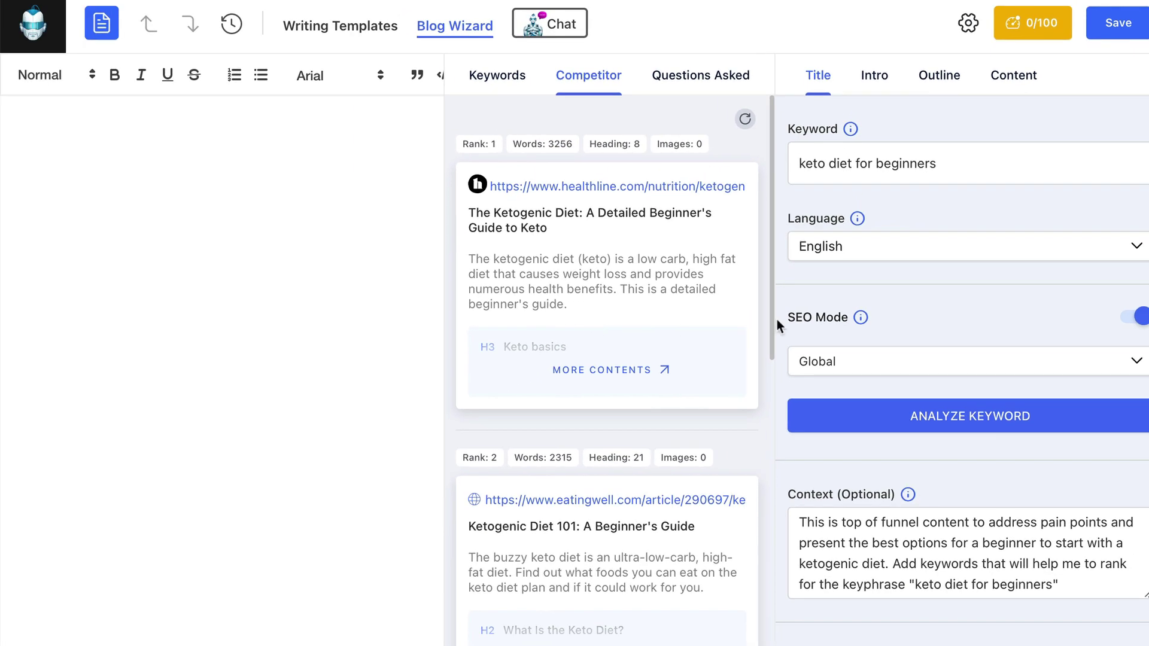
# - Review the context text and its target keyphrase "keto diet for beginners", and check the creativity level for title generation
pyautogui.scroll(-5, 837, 215)
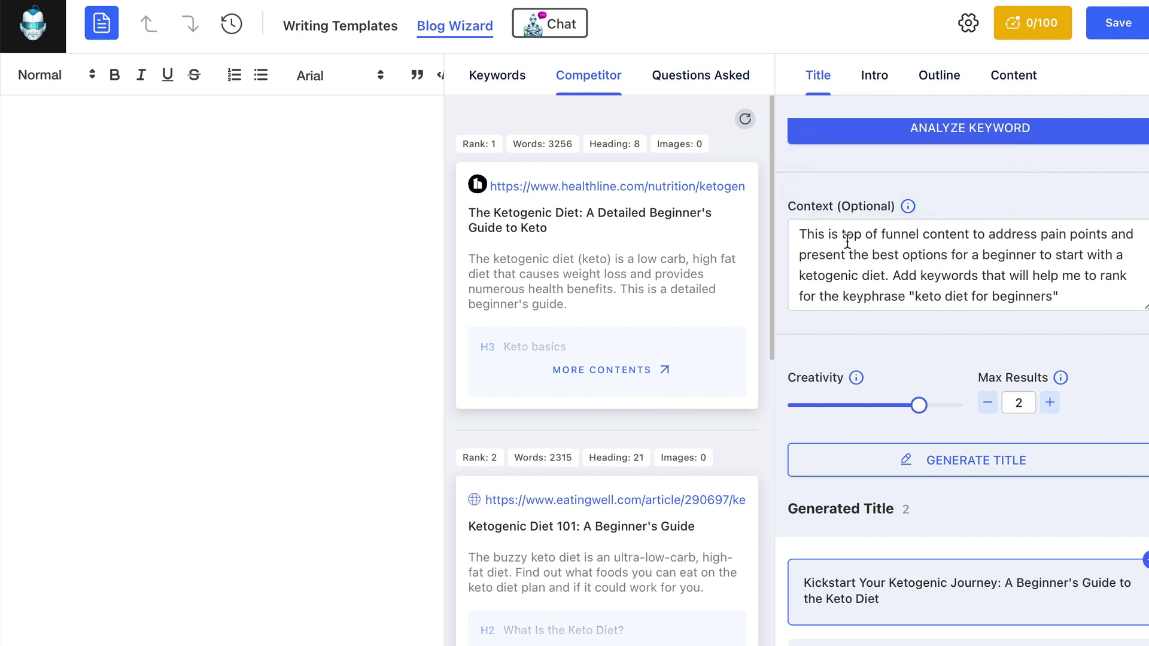
pyautogui.click(817, 237)
pyautogui.click(864, 236)
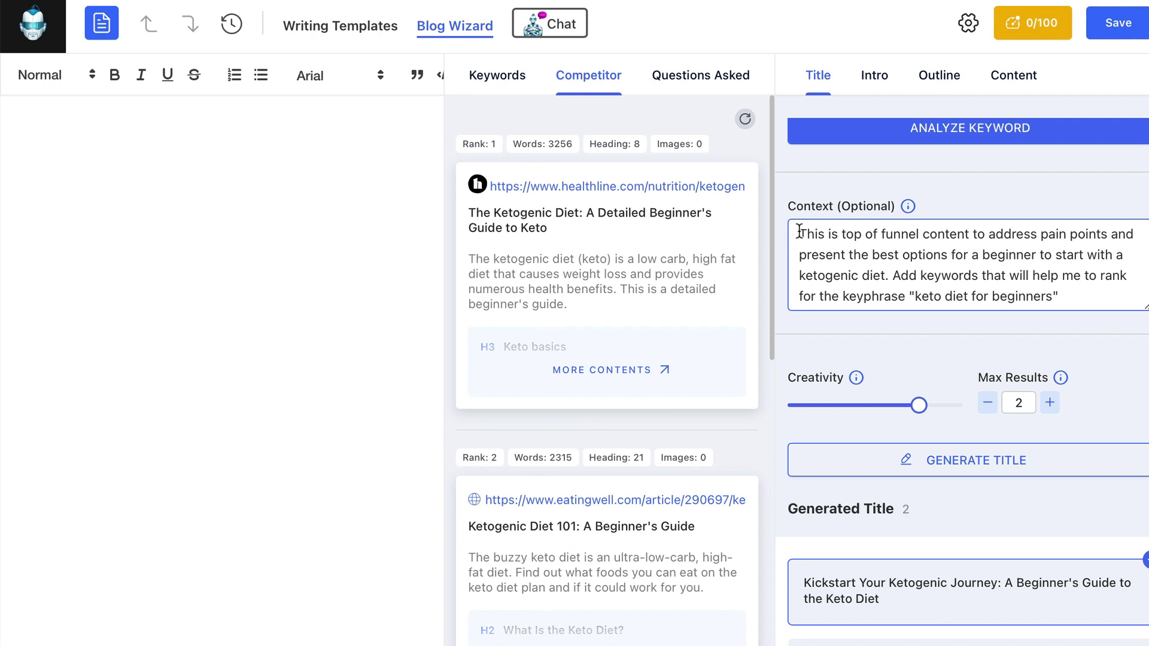
pyautogui.moveTo(801, 232); pyautogui.dragTo(1027, 234)
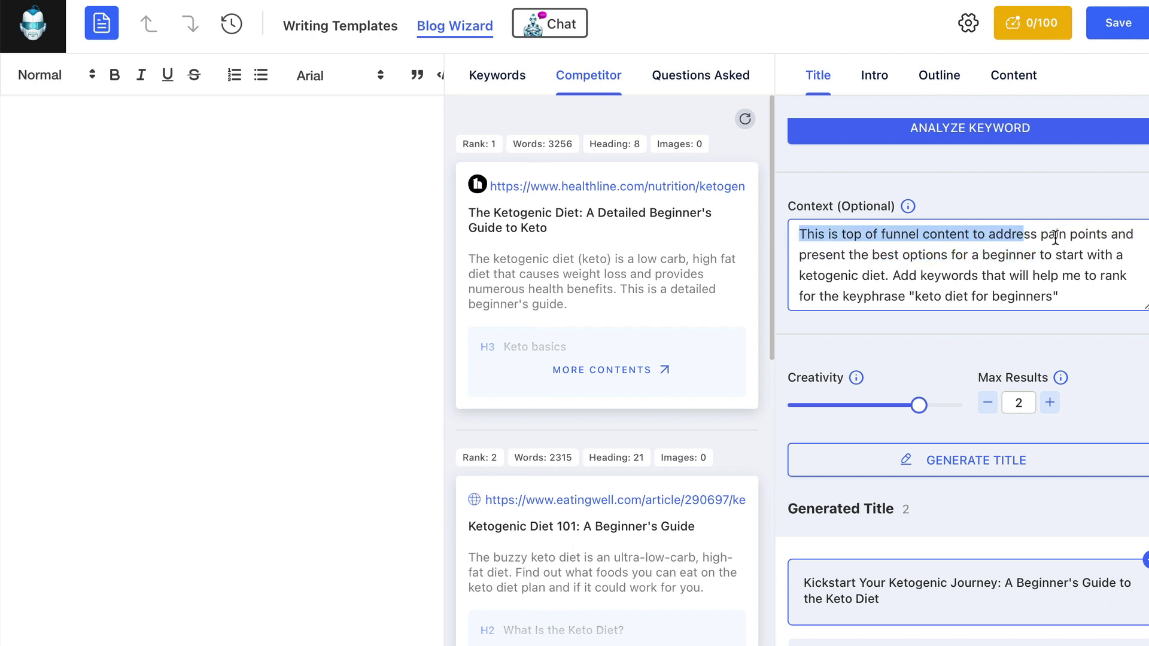
pyautogui.click(1056, 236)
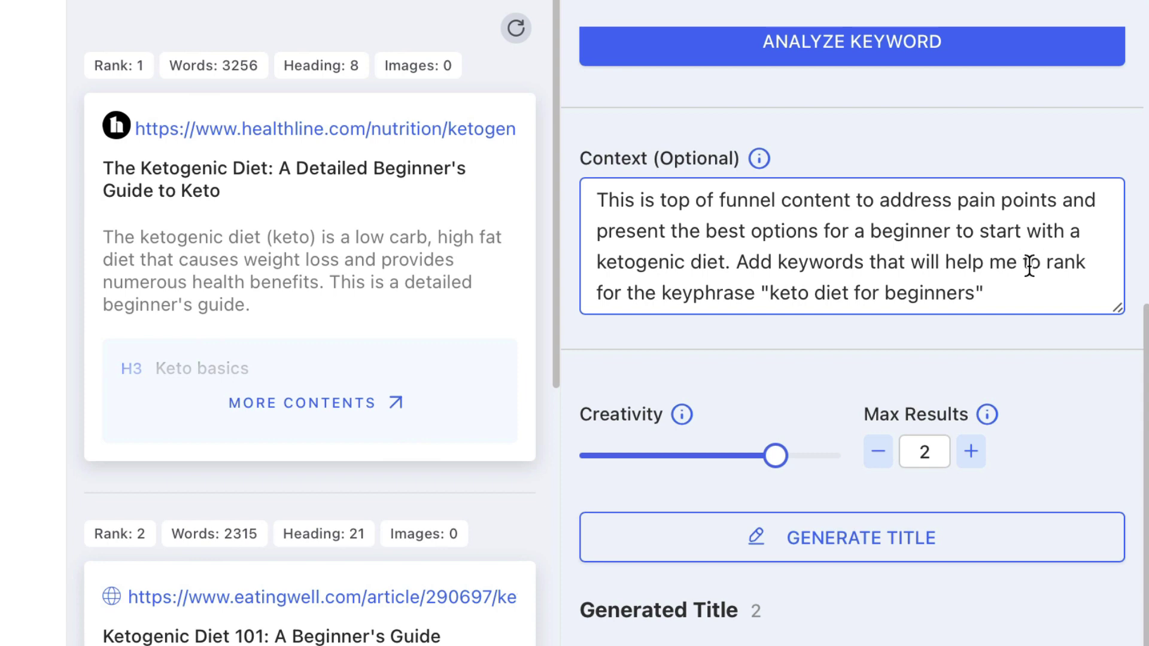
pyautogui.moveTo(798, 293); pyautogui.dragTo(985, 293)
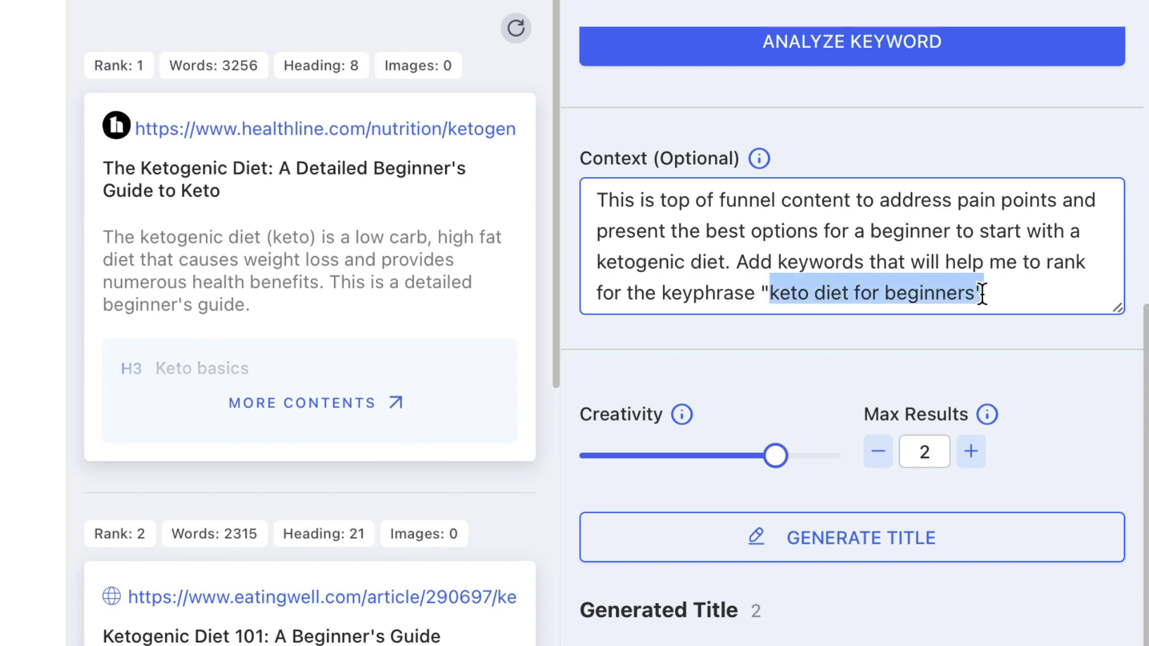
pyautogui.click(1036, 288)
pyautogui.click(765, 480)
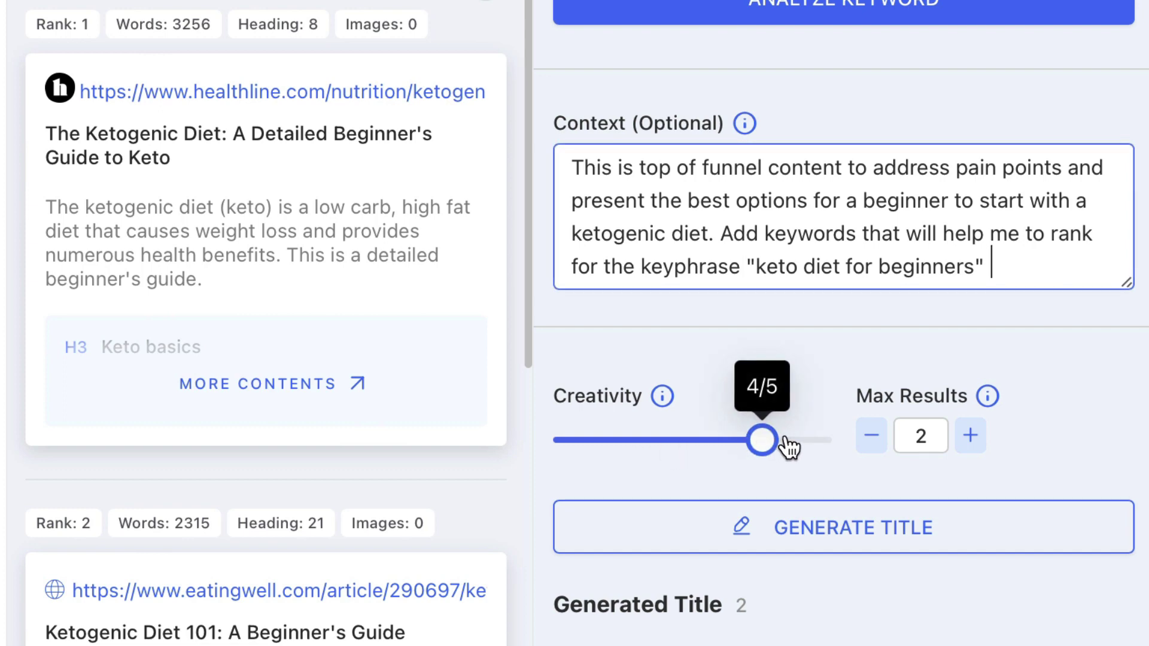
# - Move on to the intro stage with the "Kickstart Your Ketogenic Journey" title and read the generated intro
pyautogui.click(896, 529)
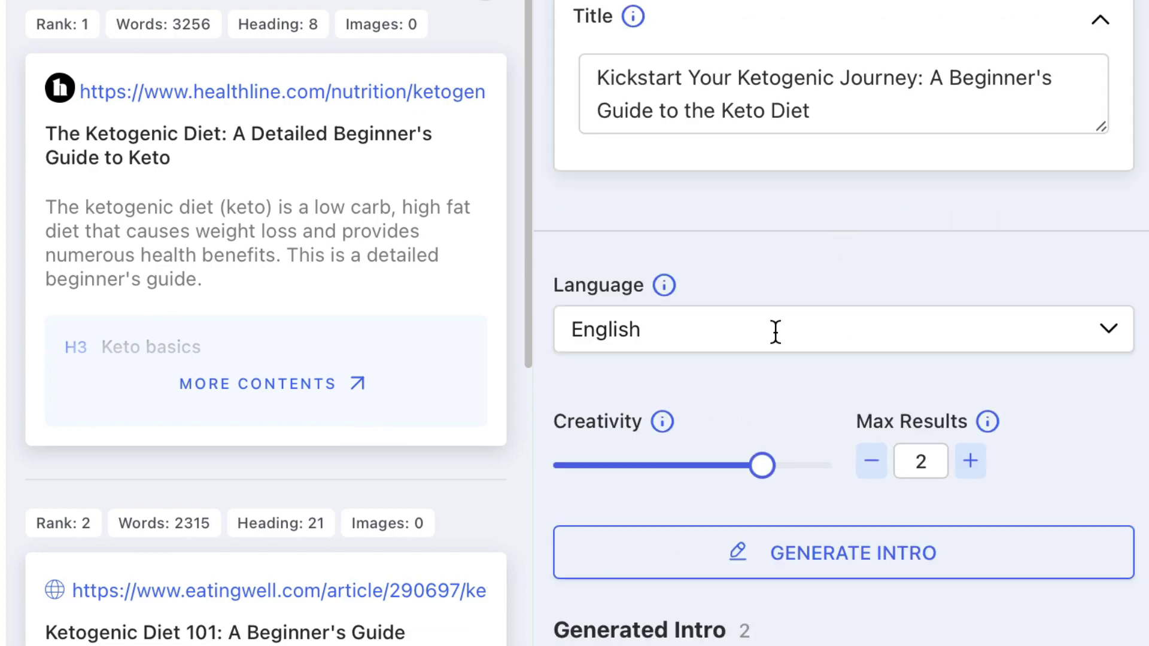
pyautogui.scroll(-9, 748, 219)
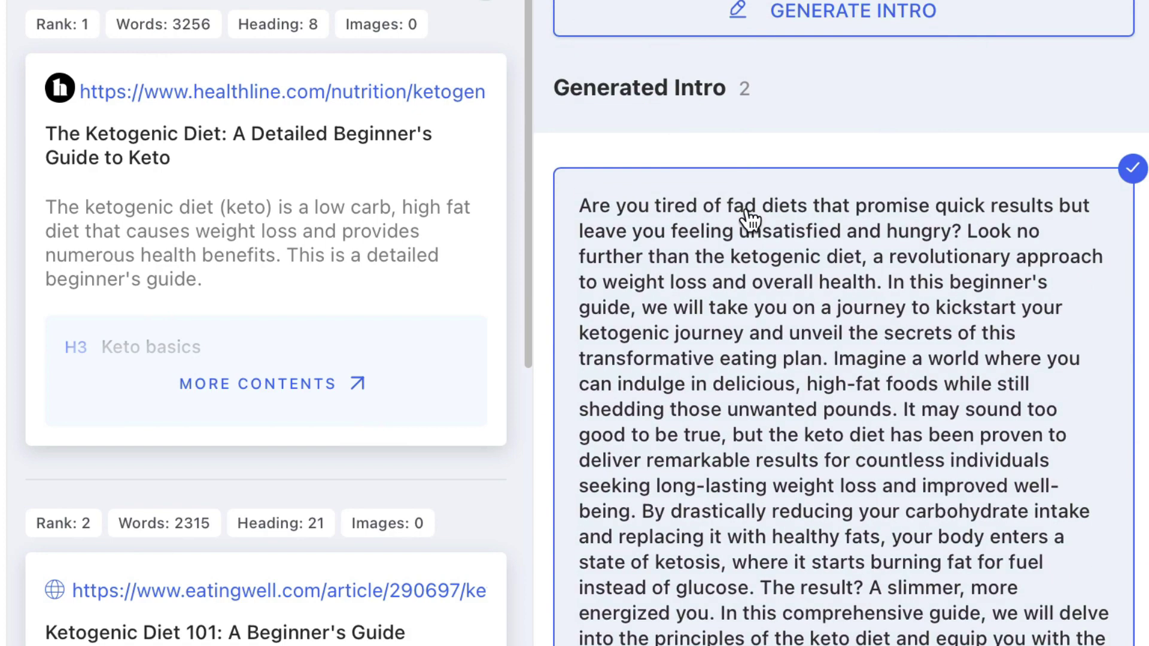
pyautogui.scroll(-3, 838, 527)
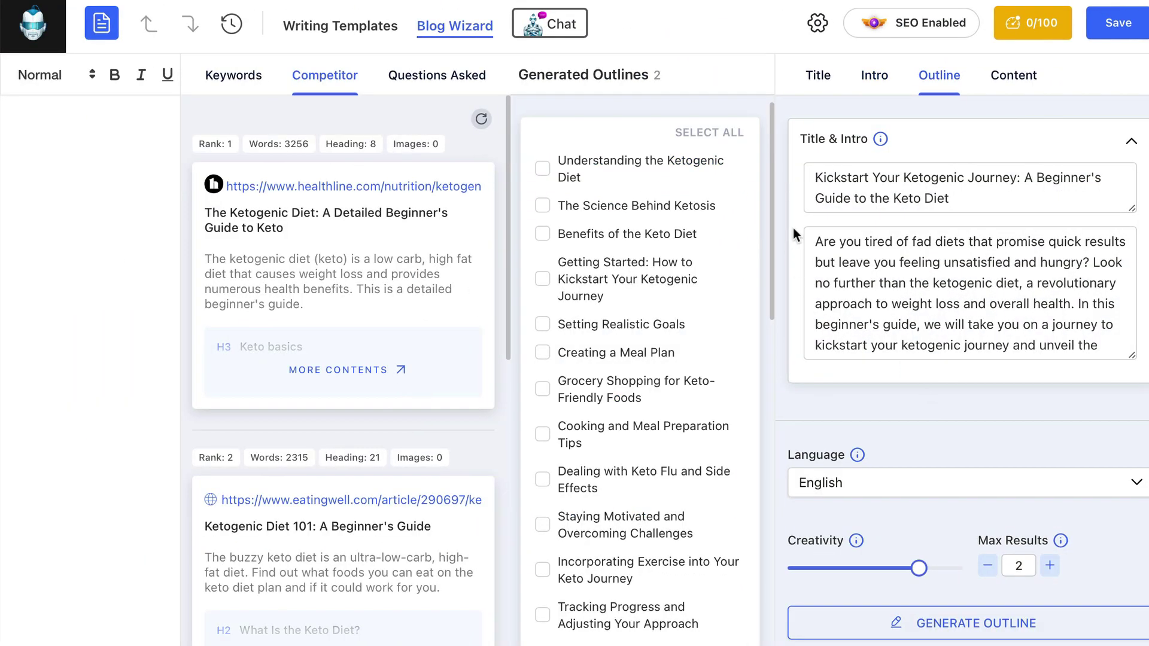
# - Compare the generated outlines and select all headings of the one beginning with "Understanding the Science Behind Ketosis"
pyautogui.scroll(-10, 626, 462)
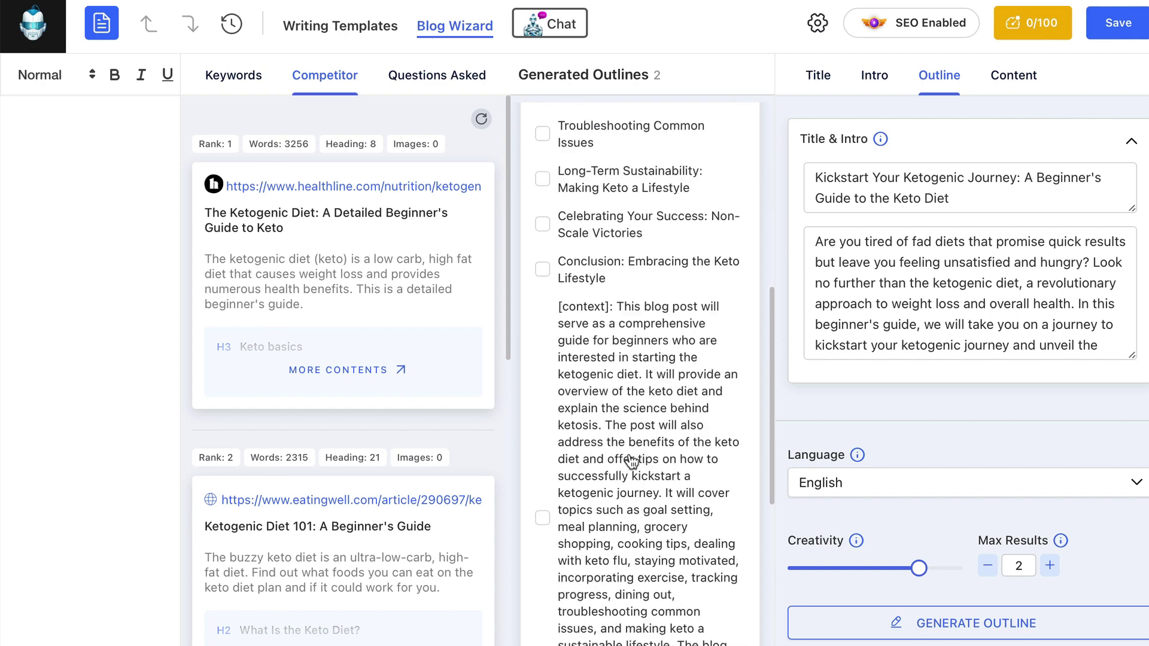
pyautogui.scroll(1, 631, 460)
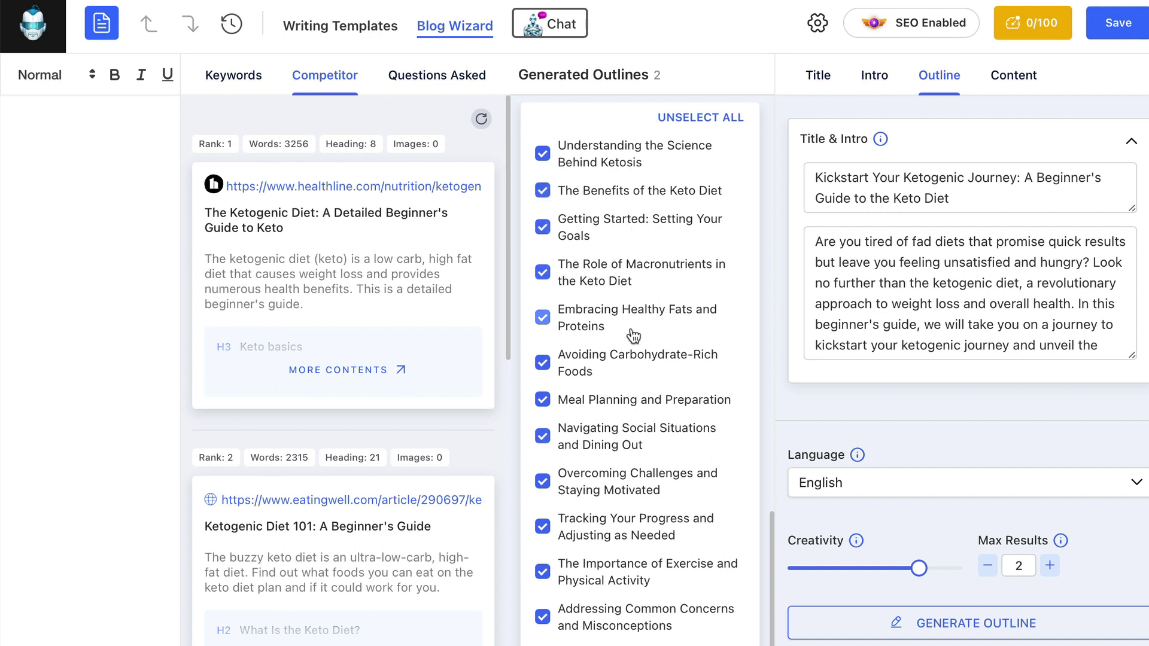
pyautogui.scroll(-1, 618, 437)
pyautogui.scroll(-2, 618, 459)
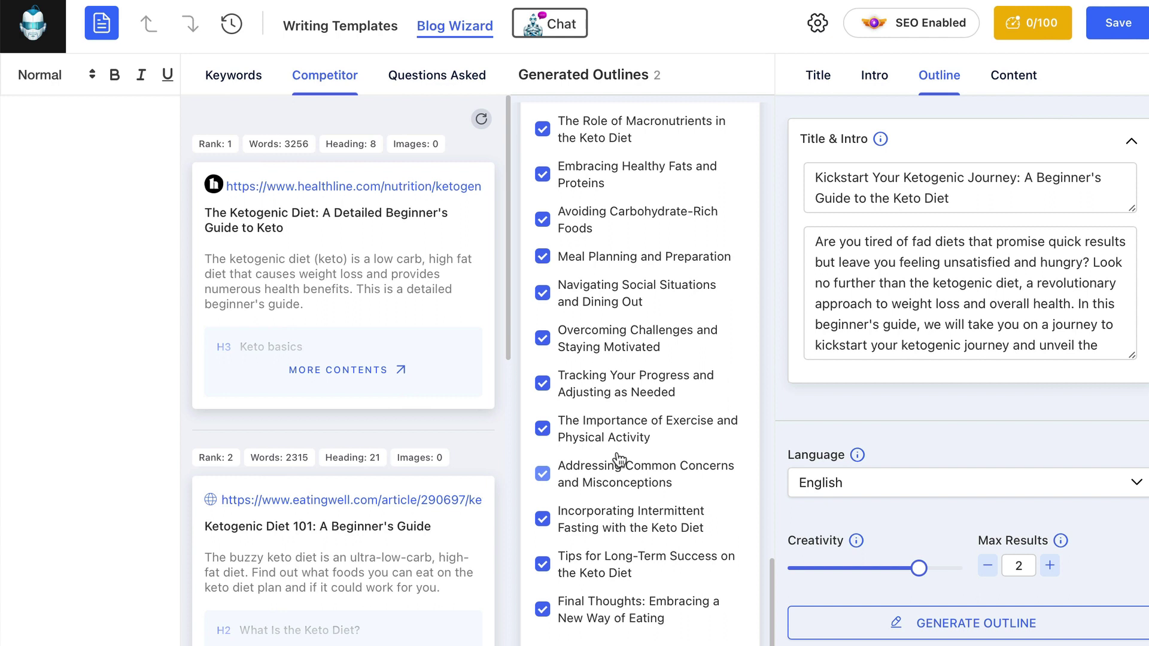
pyautogui.scroll(3, 638, 372)
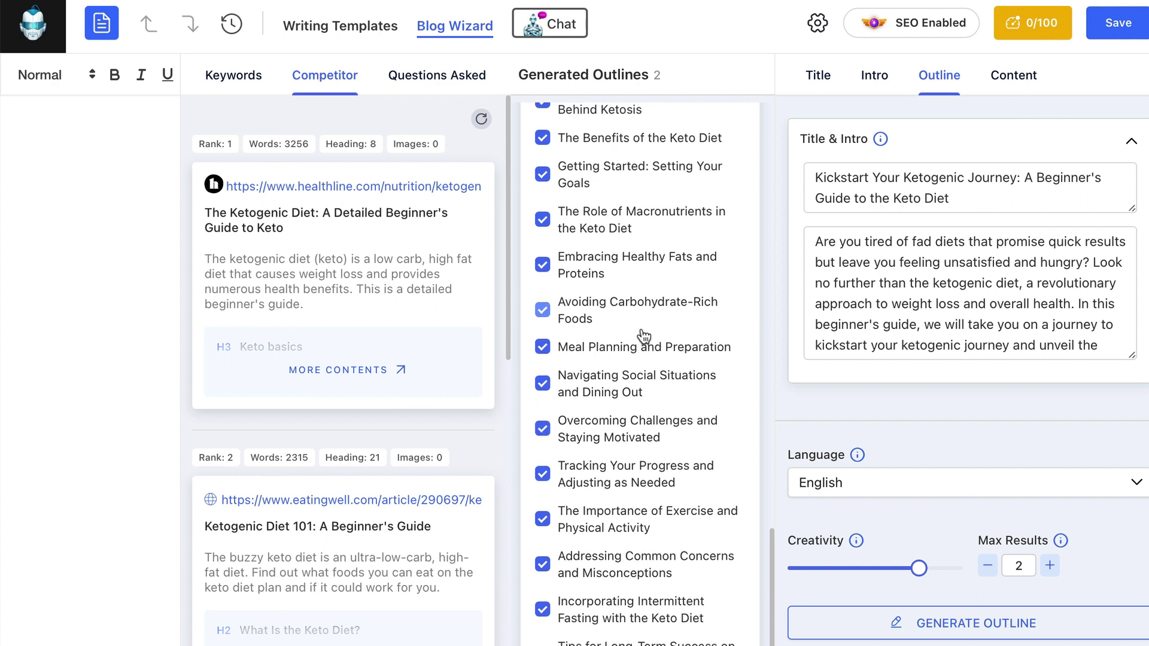
pyautogui.scroll(2, 643, 337)
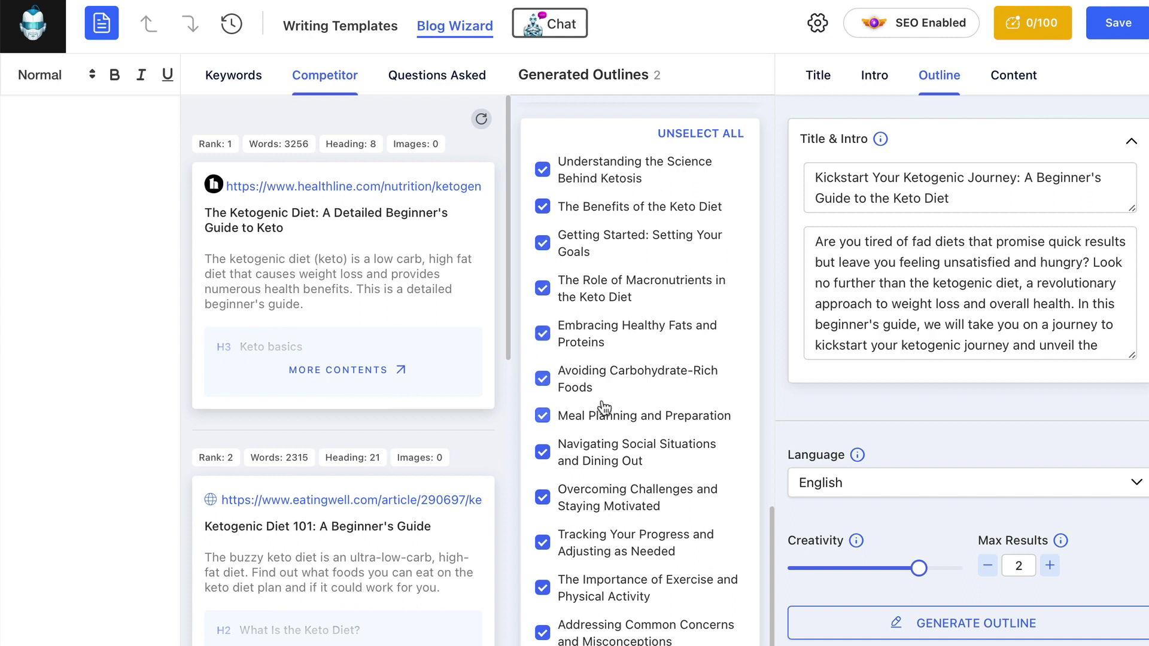
# - Exclude the heading "Getting Started: Setting Your Goals" from the outline and proceed with customized content
pyautogui.click(544, 245)
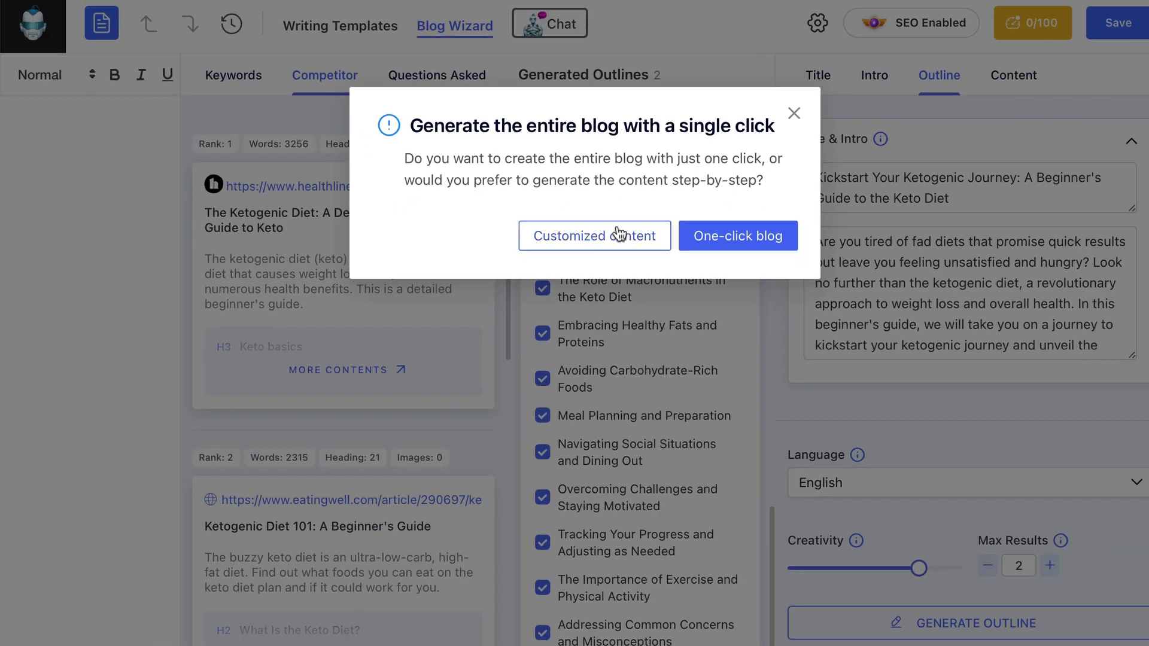
pyautogui.click(619, 237)
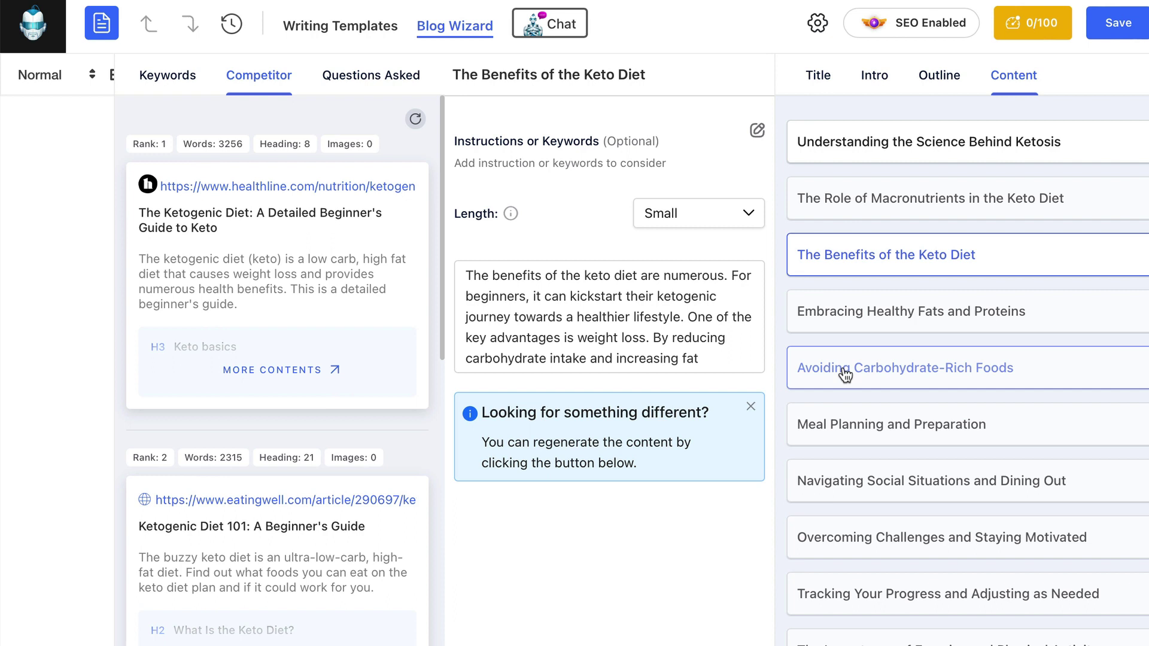
# - Bring up the keyword analysis alongside the blog's content sections
pyautogui.click(165, 76)
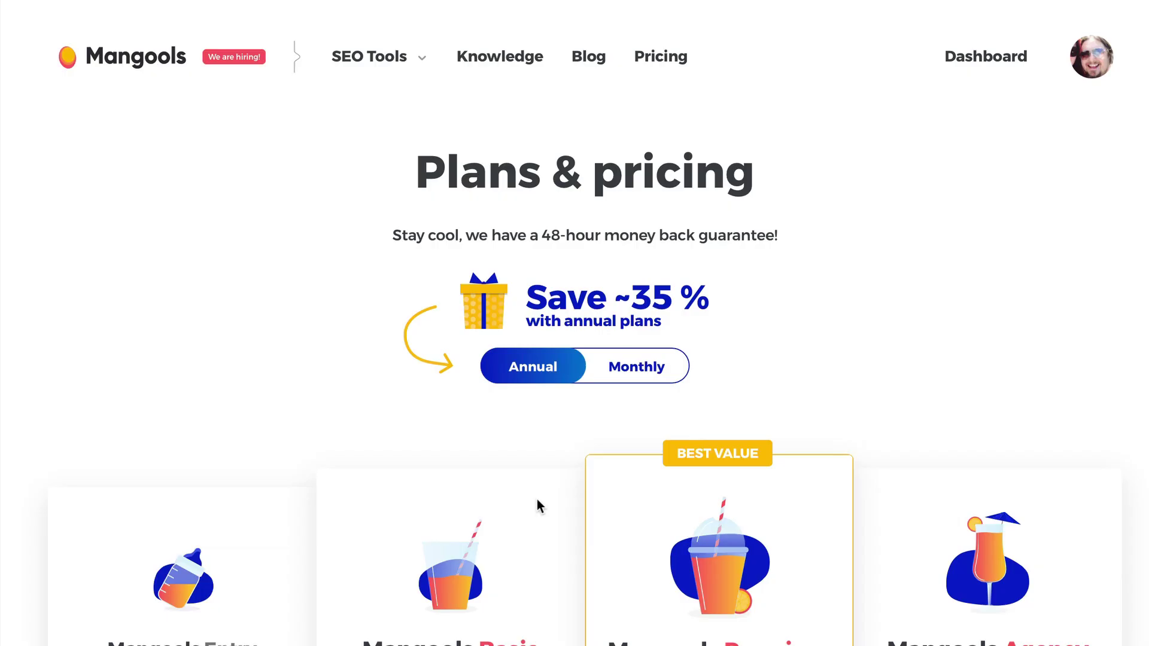
# - Switch to the Mangools pricing page and compare the prices and keyword limits of the annual plans
pyautogui.scroll(-7, 537, 499)
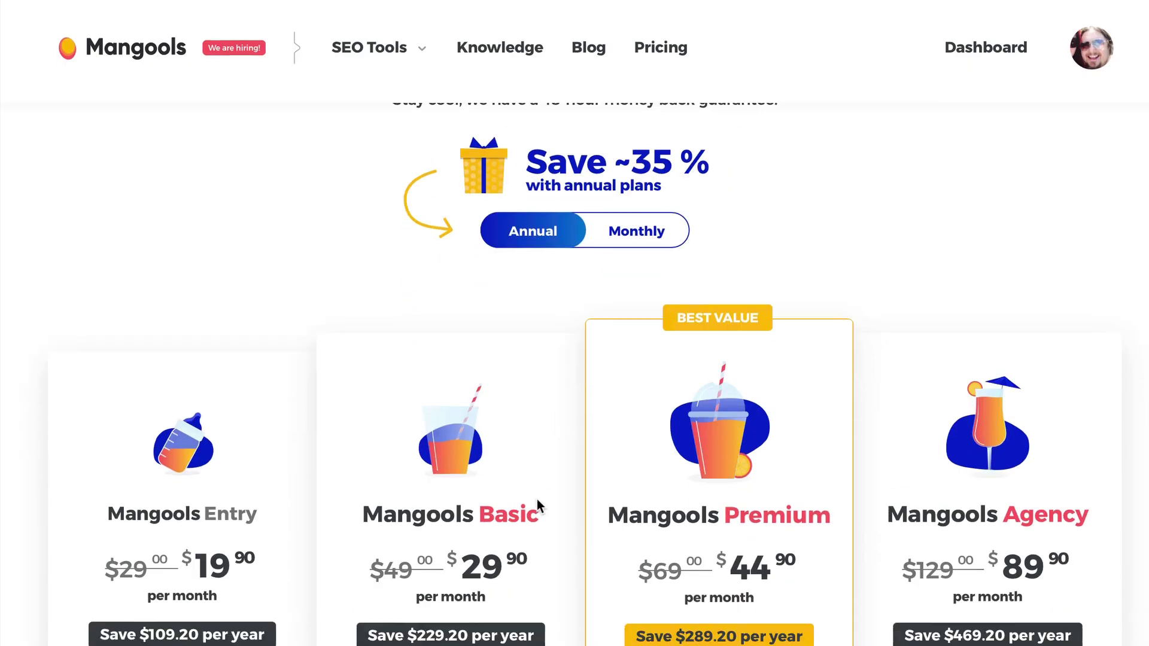
pyautogui.scroll(-1, 213, 446)
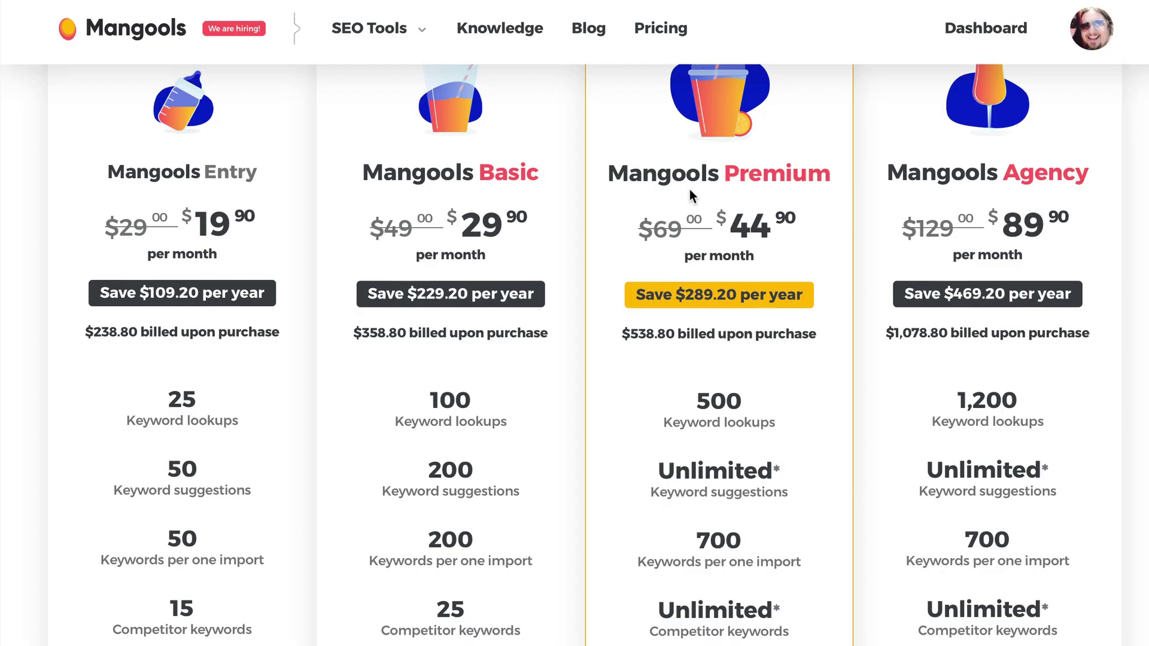
pyautogui.moveTo(743, 471)
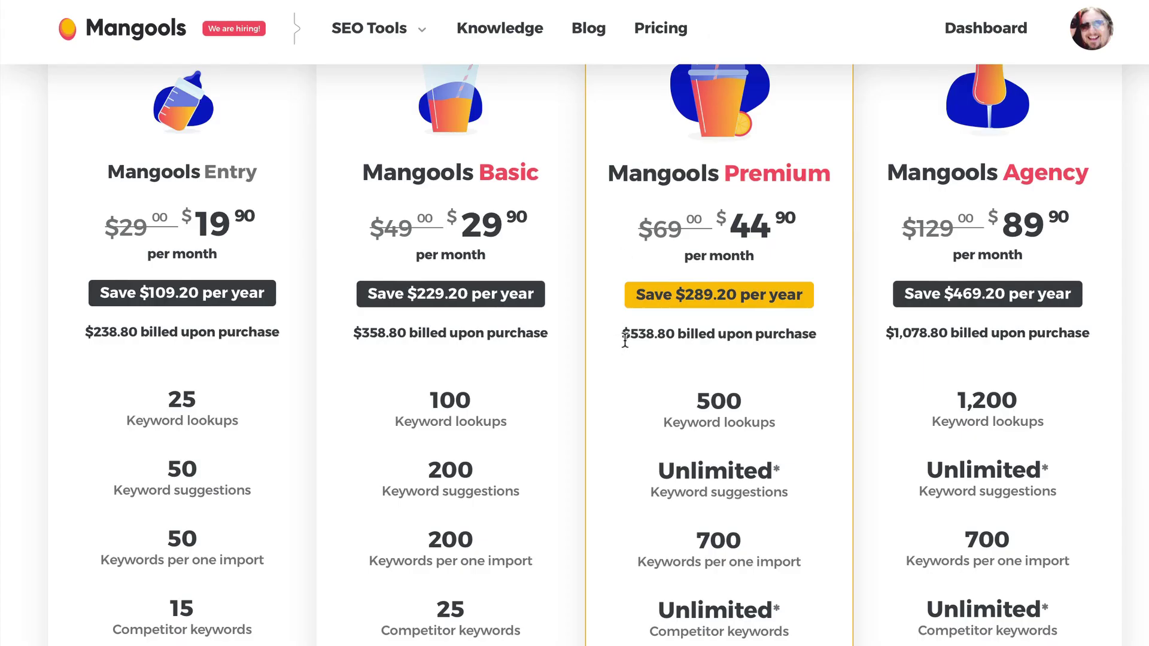
pyautogui.moveTo(640, 417)
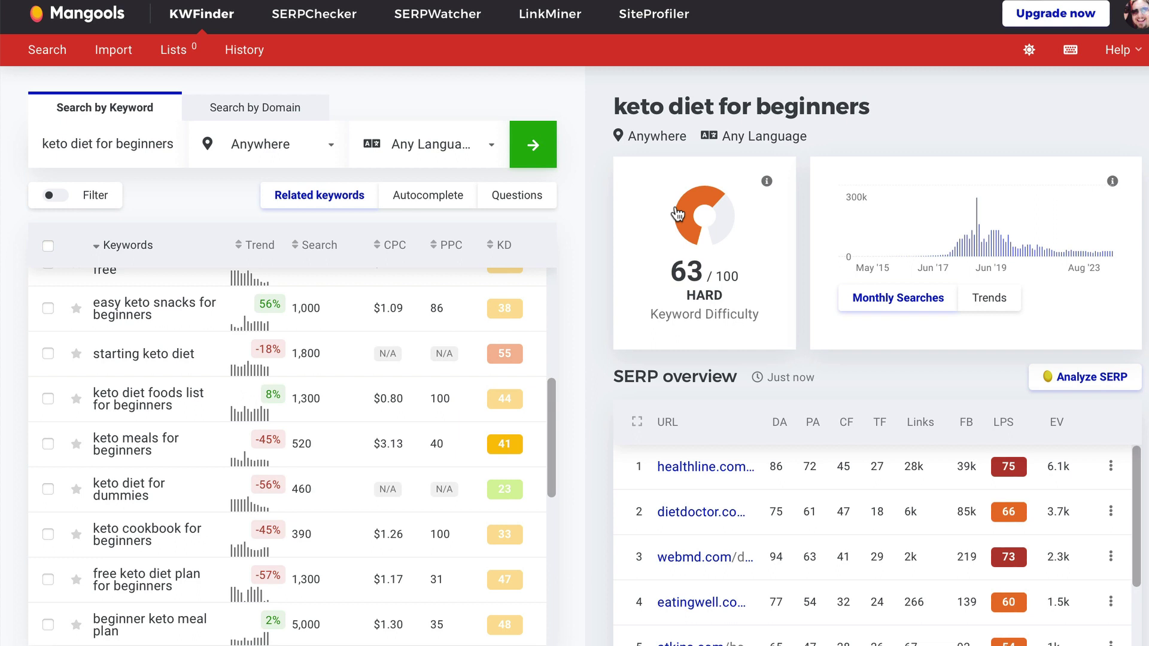
# - Browse the related keywords in Mangools KWFinder and open the difficulty data for "keto diet for dummies"
pyautogui.scroll(2, 443, 437)
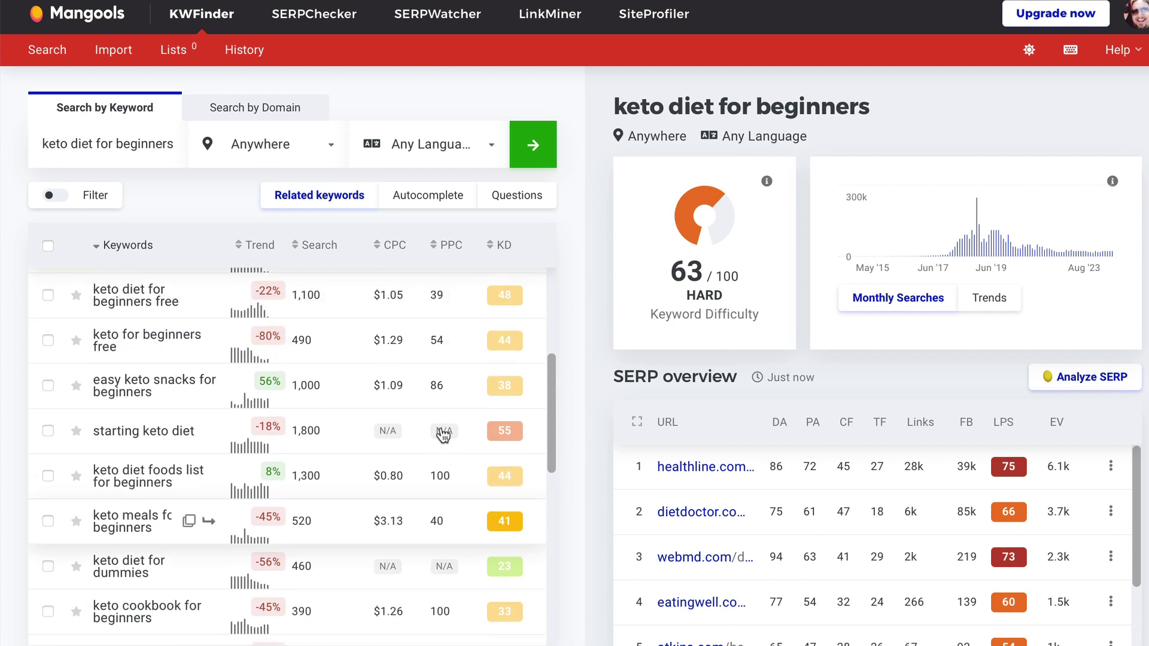
pyautogui.scroll(-3, 443, 437)
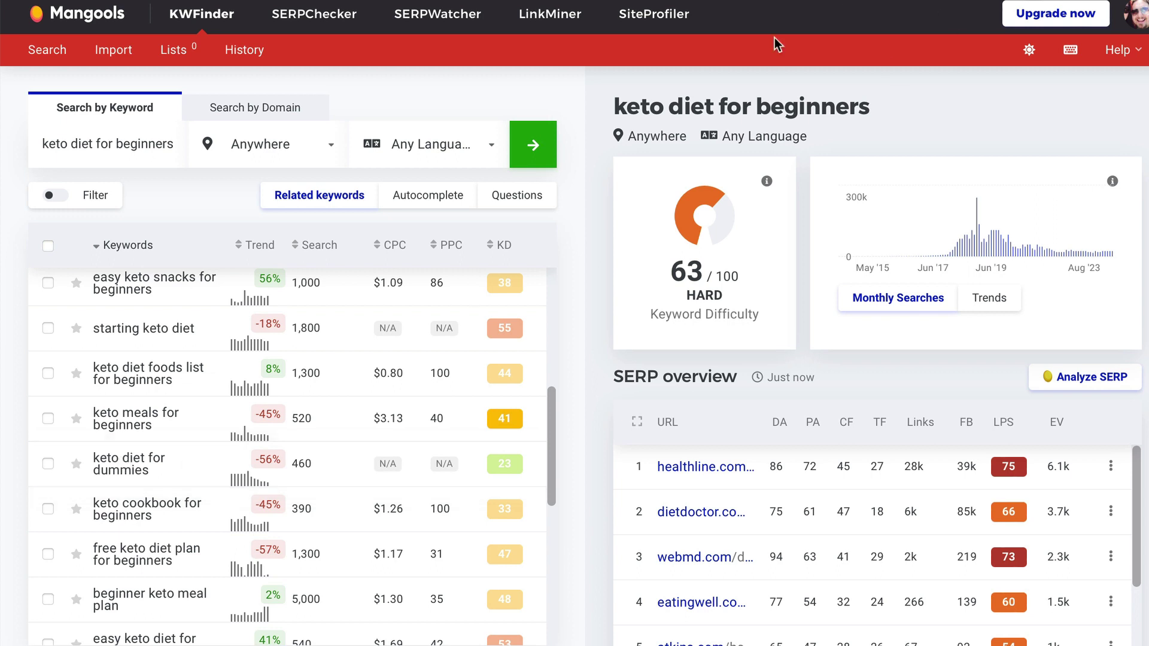
pyautogui.click(127, 459)
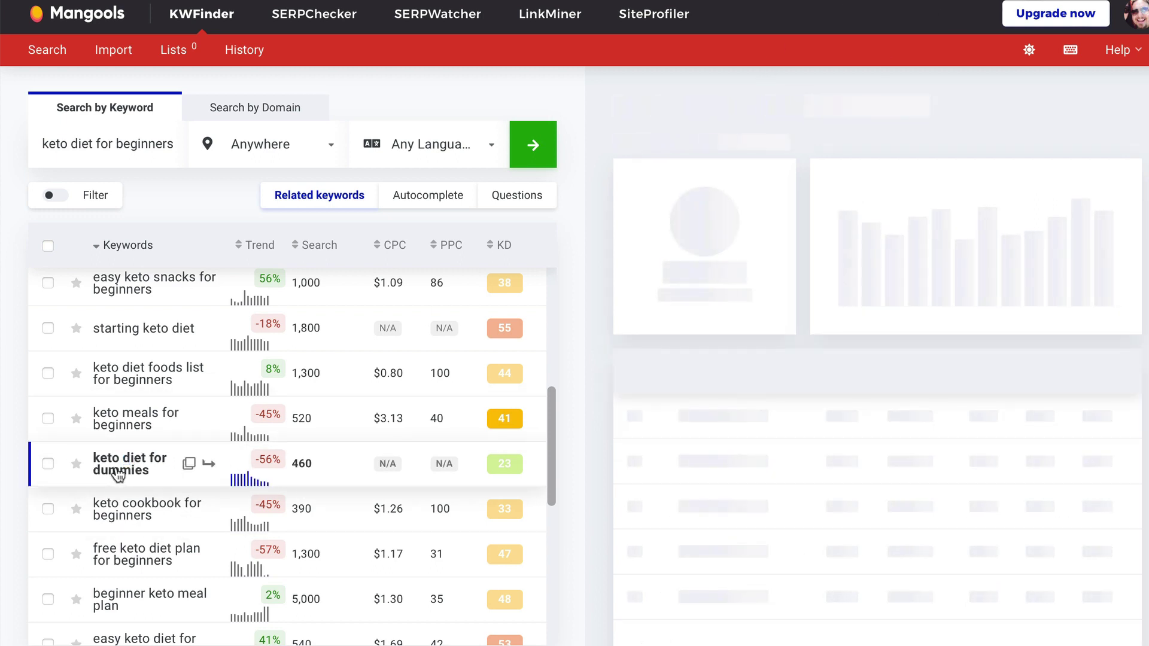
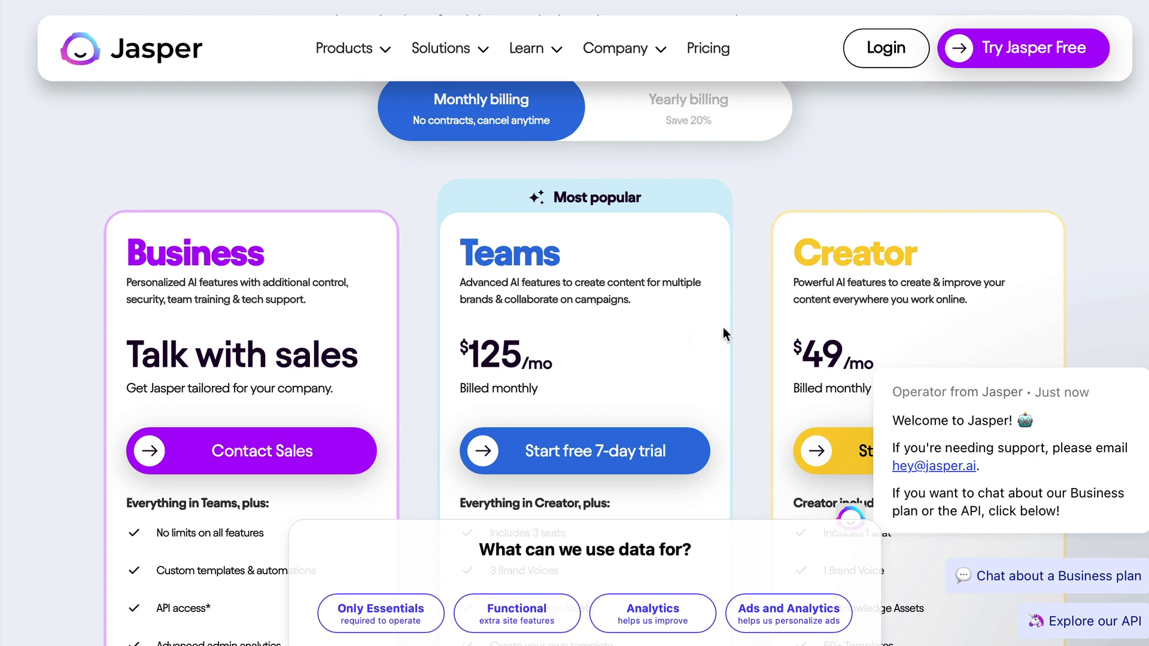
# - Switch to the Jasper pricing page and compare the monthly prices and features of the Business, Teams and Creator plans
pyautogui.scroll(-2, 762, 361)
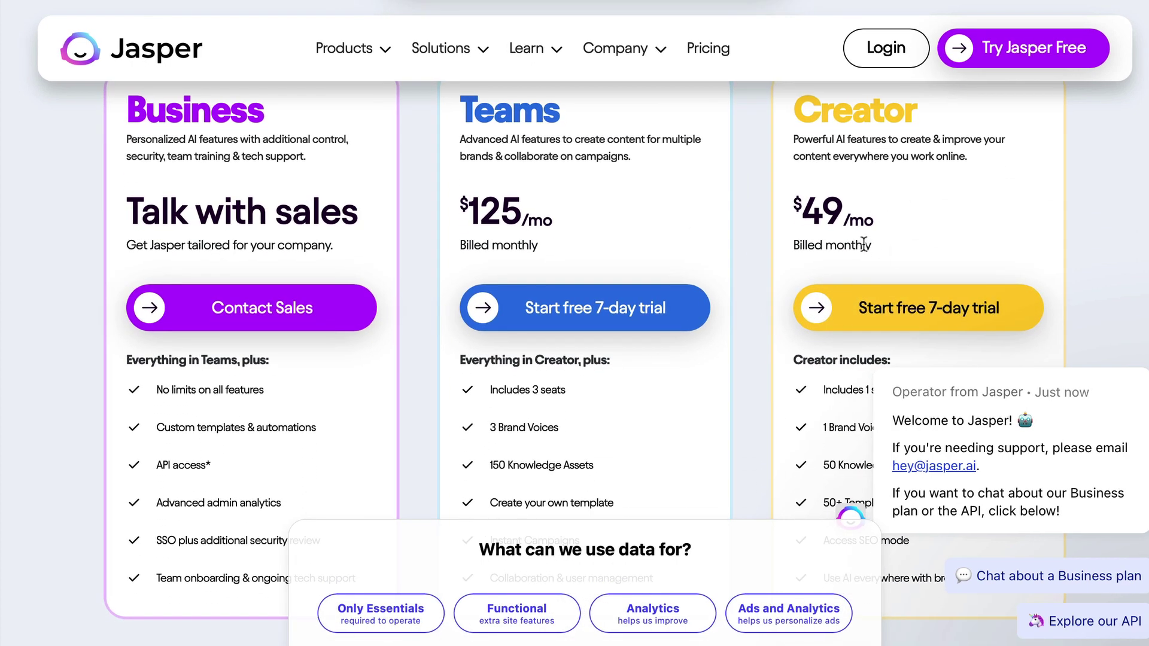
pyautogui.scroll(1, 864, 245)
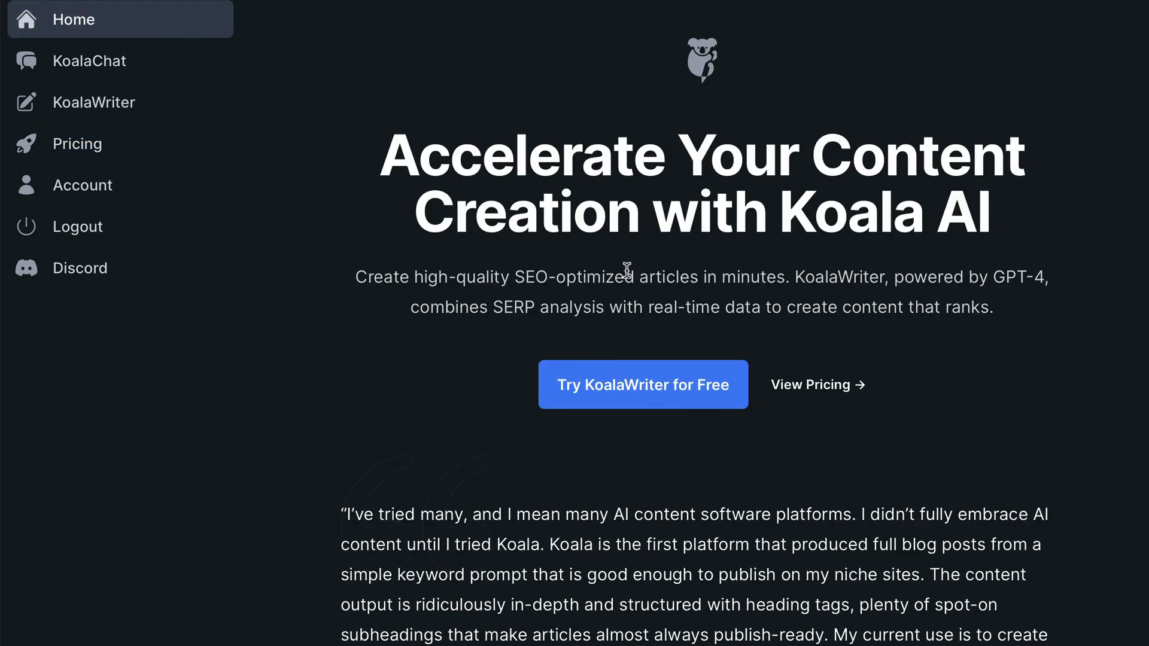
# - Switch to Koala AI, open KoalaWriter and set the article type to Rewrite Blog Post
pyautogui.click(125, 110)
pyautogui.scroll(-5, 506, 275)
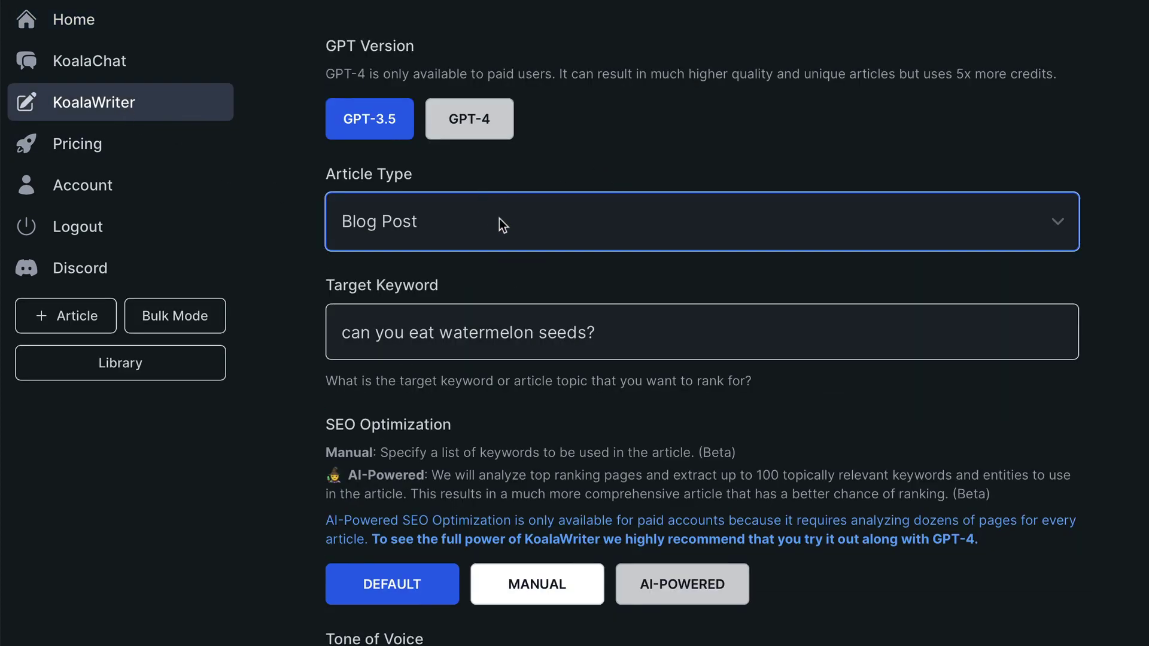
pyautogui.click(499, 218)
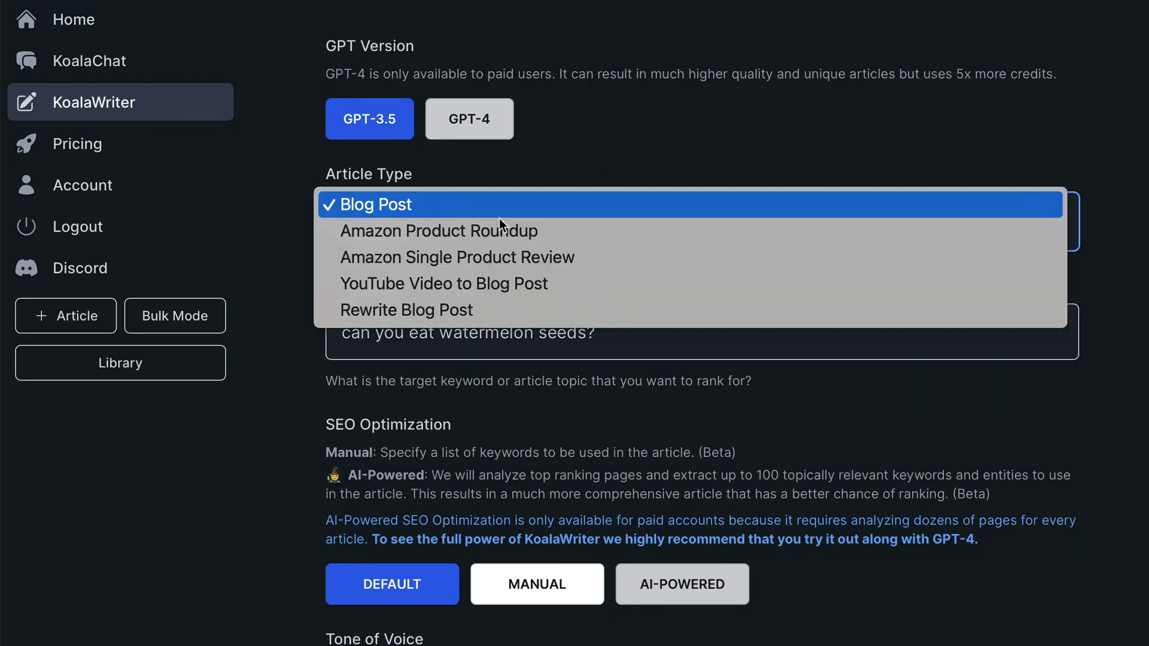
pyautogui.click(454, 308)
pyautogui.scroll(-2, 534, 301)
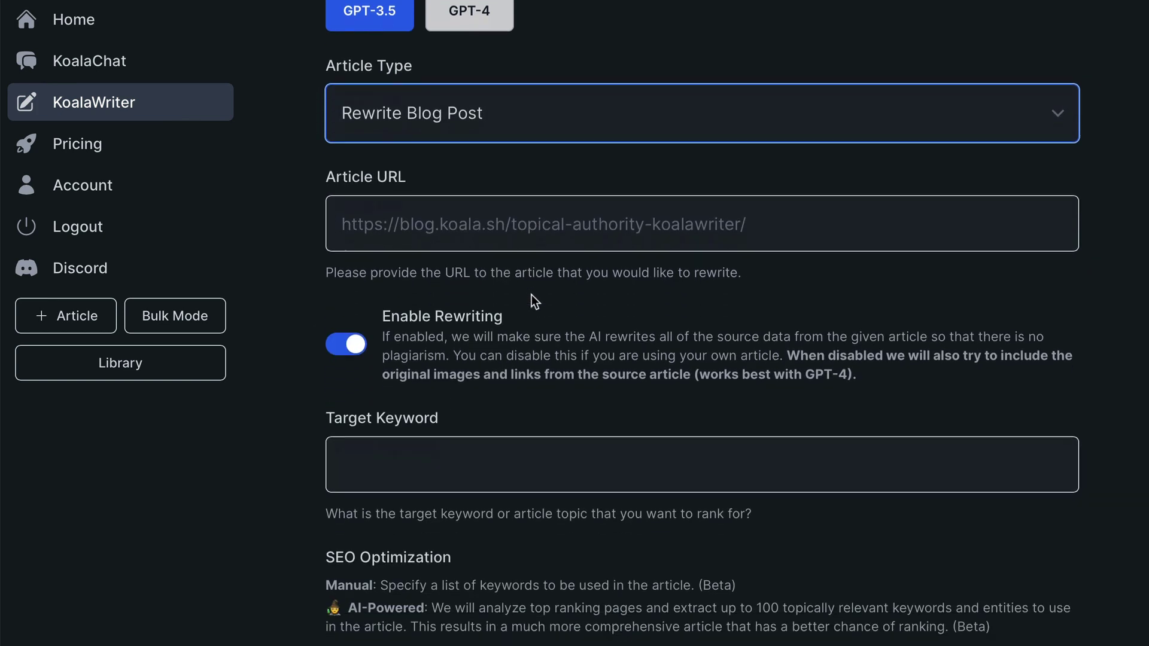
# - Examine the article URL, rewriting, target keyword and SEO optimization settings of the rewrite form
pyautogui.click(517, 232)
pyautogui.scroll(-2, 521, 344)
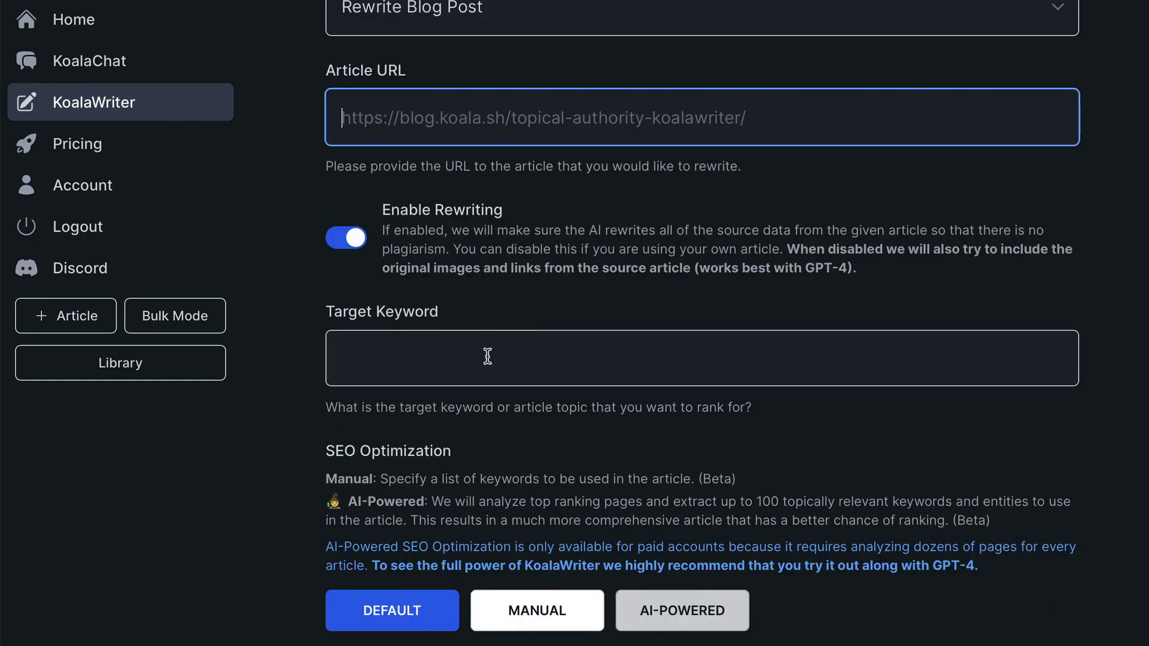
pyautogui.click(518, 359)
pyautogui.scroll(-2, 592, 459)
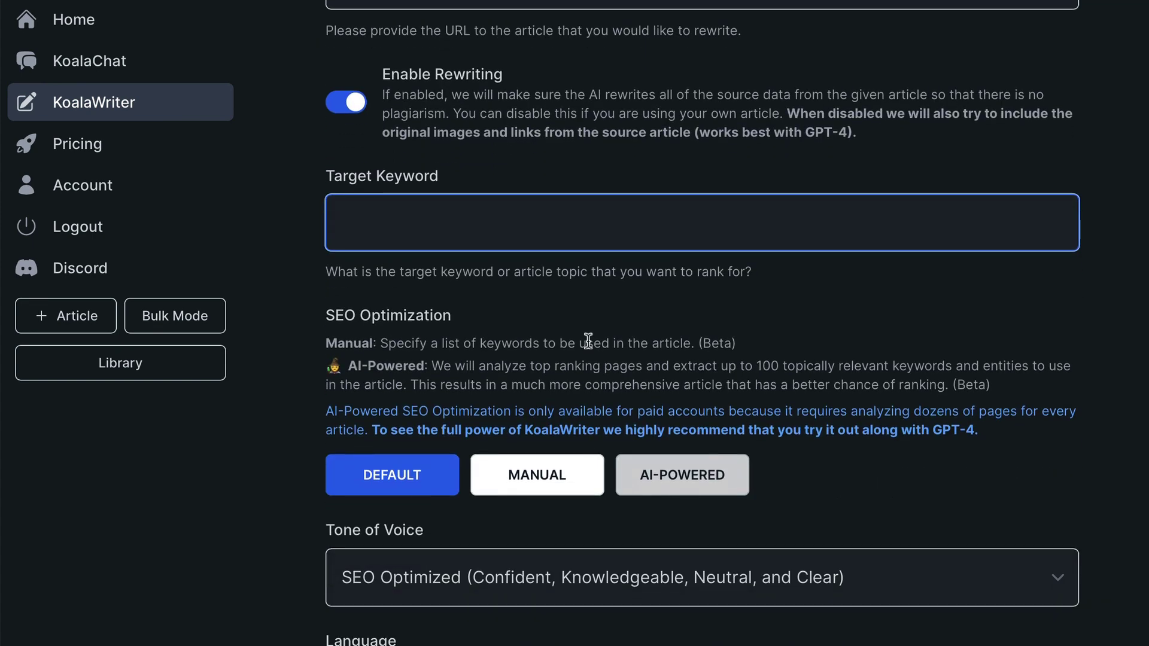
pyautogui.scroll(-6, 637, 436)
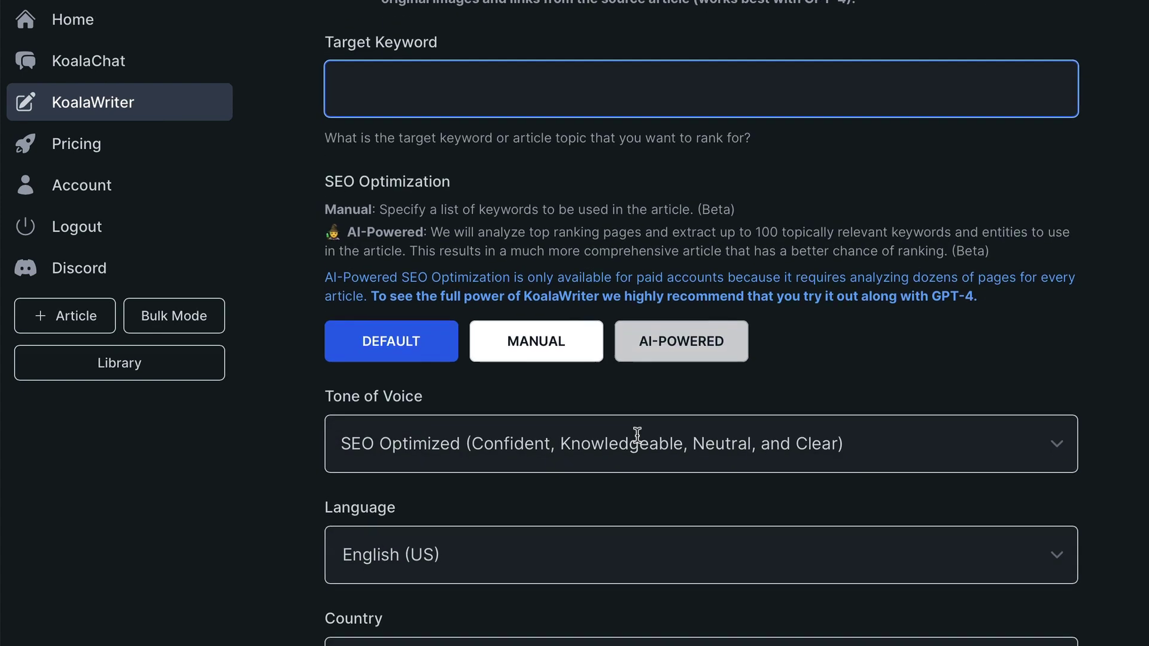
# - Look through the available choices for tone of voice, country and point of view without changing them
pyautogui.click(501, 189)
pyautogui.click(501, 188)
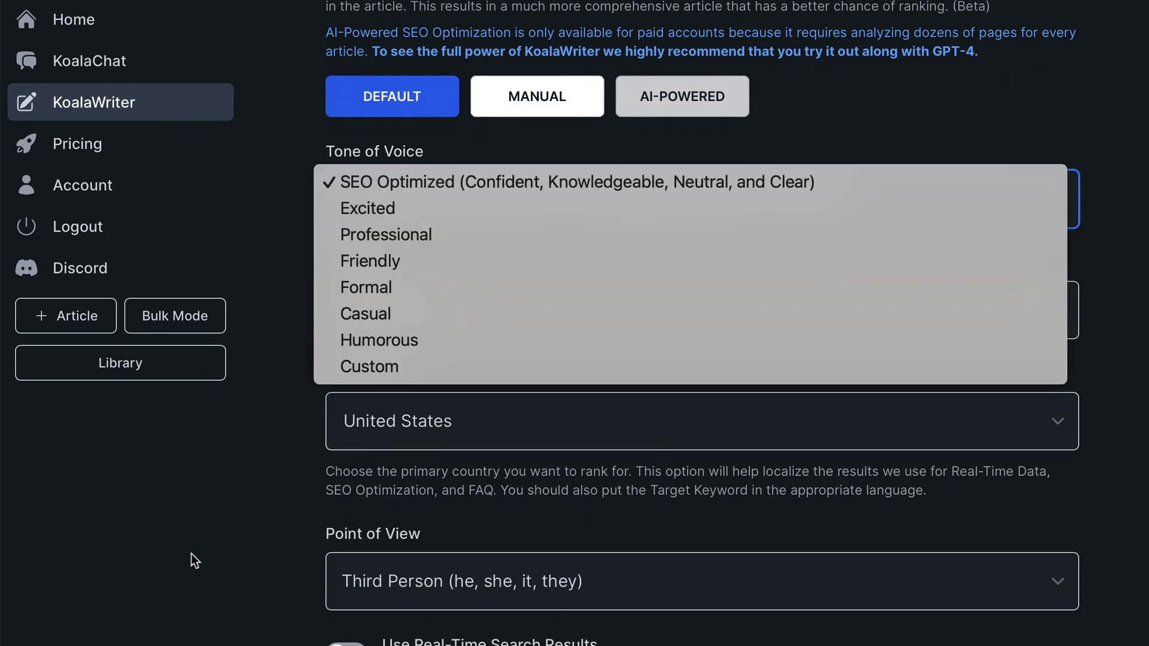
pyautogui.scroll(-3, 368, 426)
pyautogui.click(482, 258)
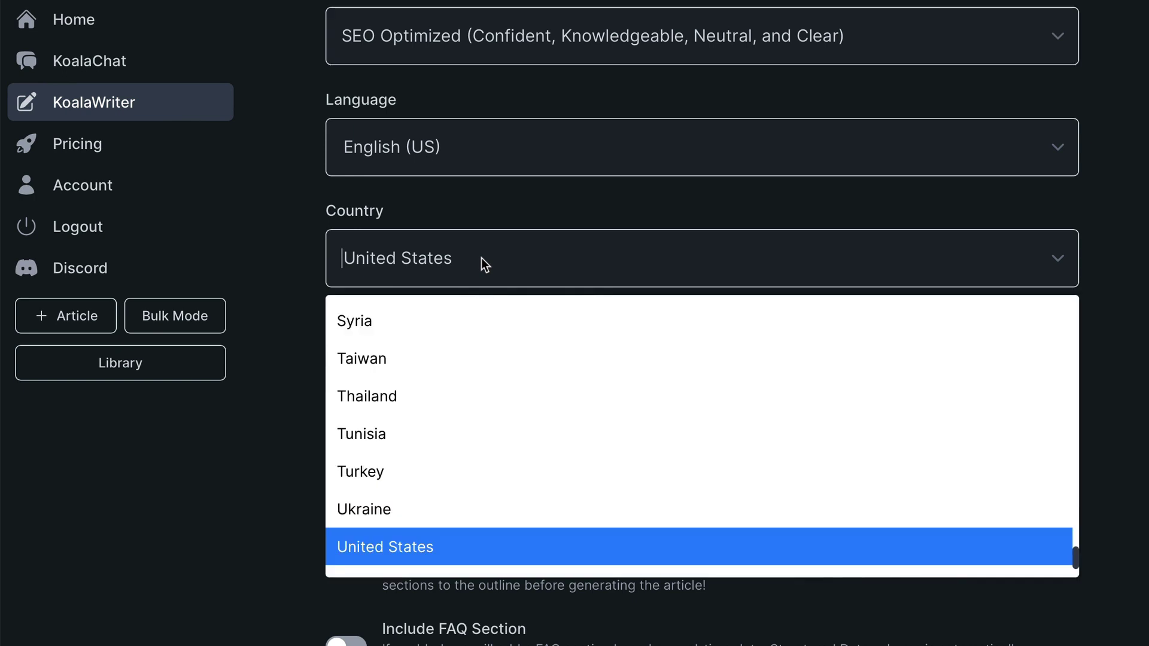
pyautogui.scroll(-4, 529, 309)
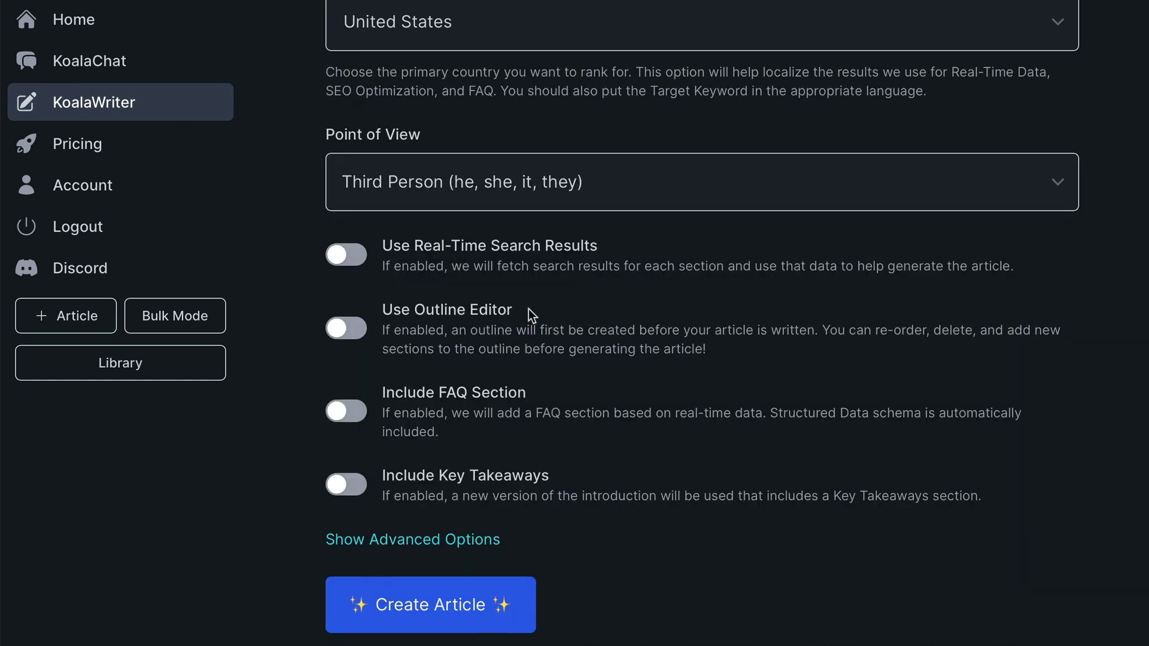
pyautogui.click(515, 181)
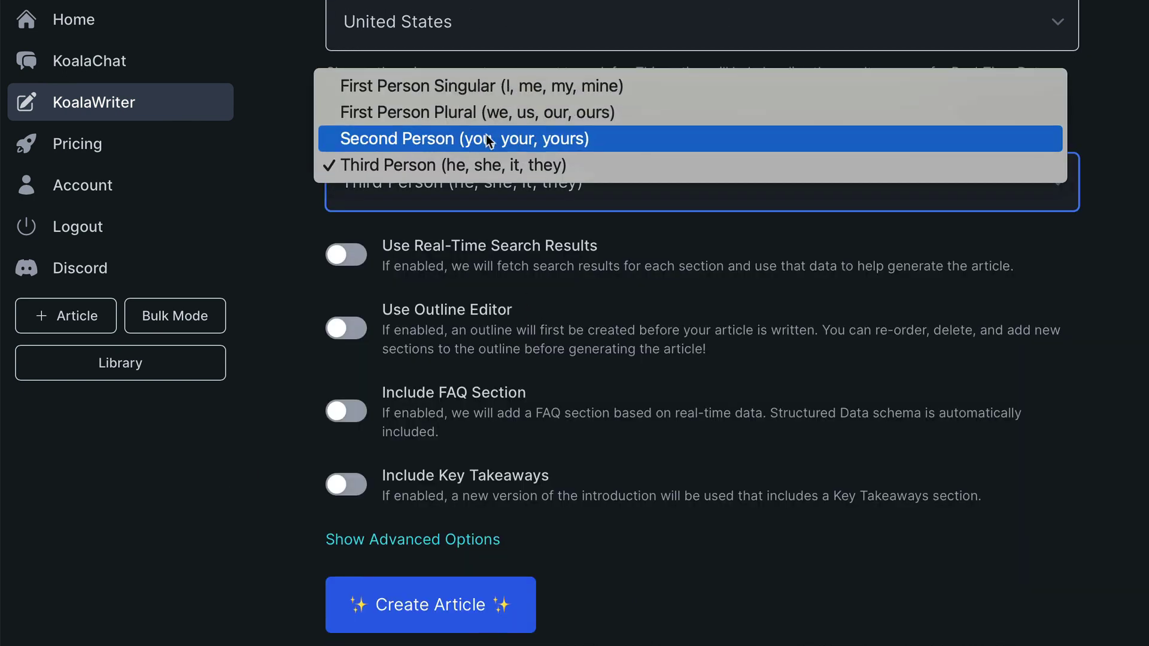
pyautogui.click(222, 535)
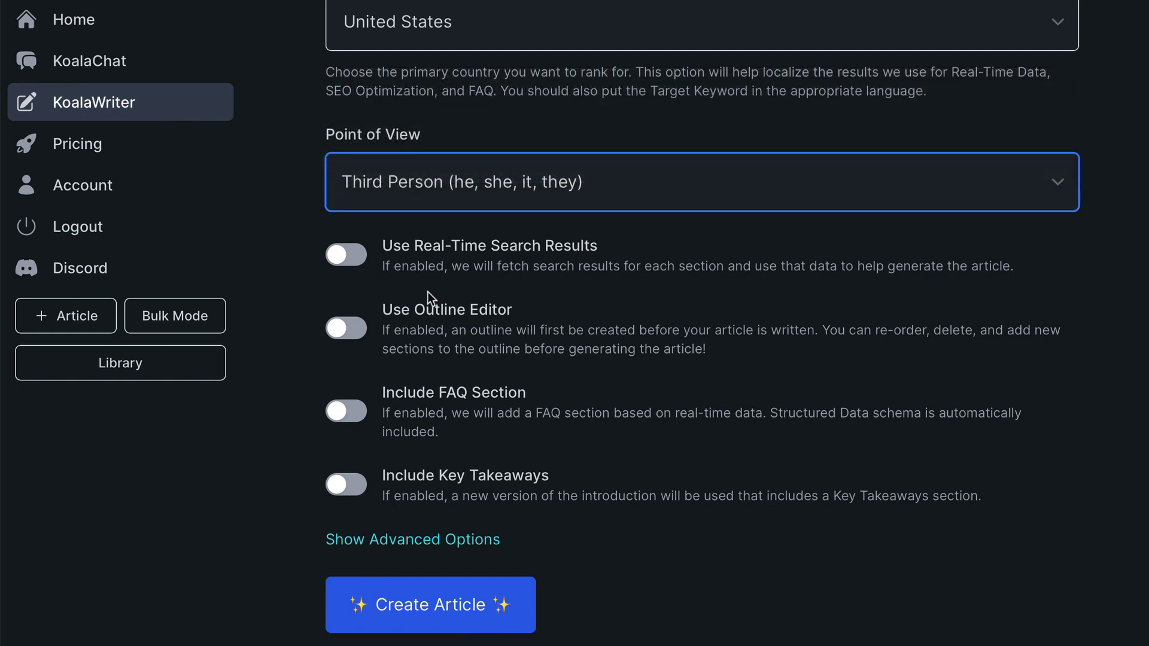
# - Enable real-time search results, the outline editor, the FAQ section and key takeaways for the article
pyautogui.click(367, 259)
pyautogui.scroll(-1, 530, 325)
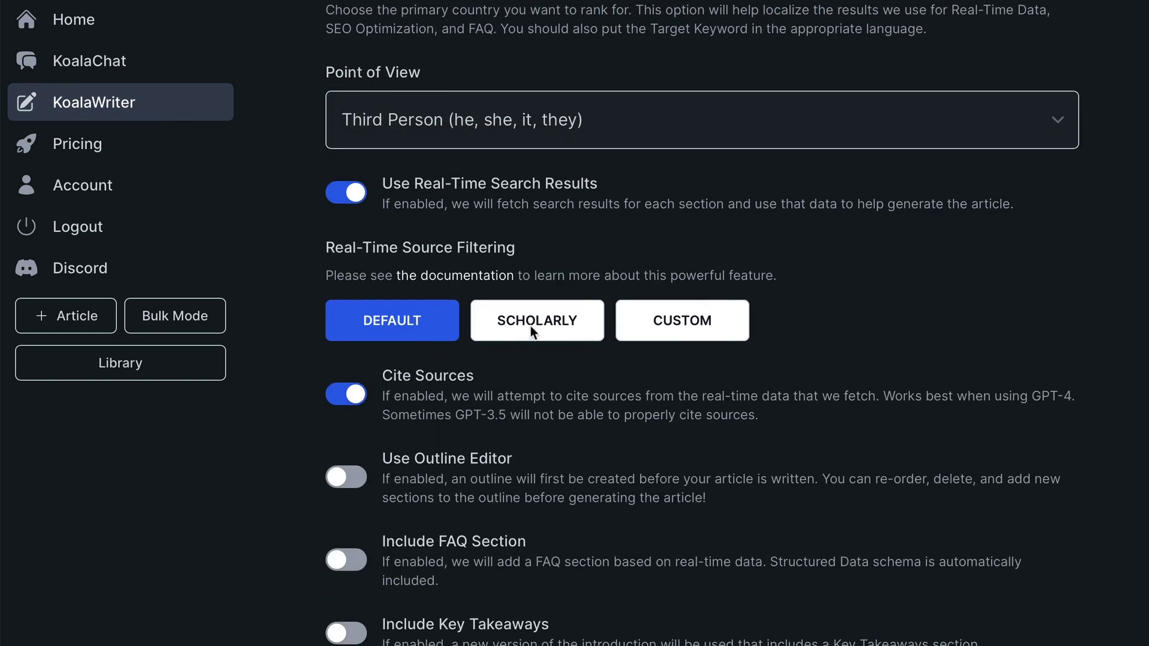
pyautogui.scroll(-2, 497, 416)
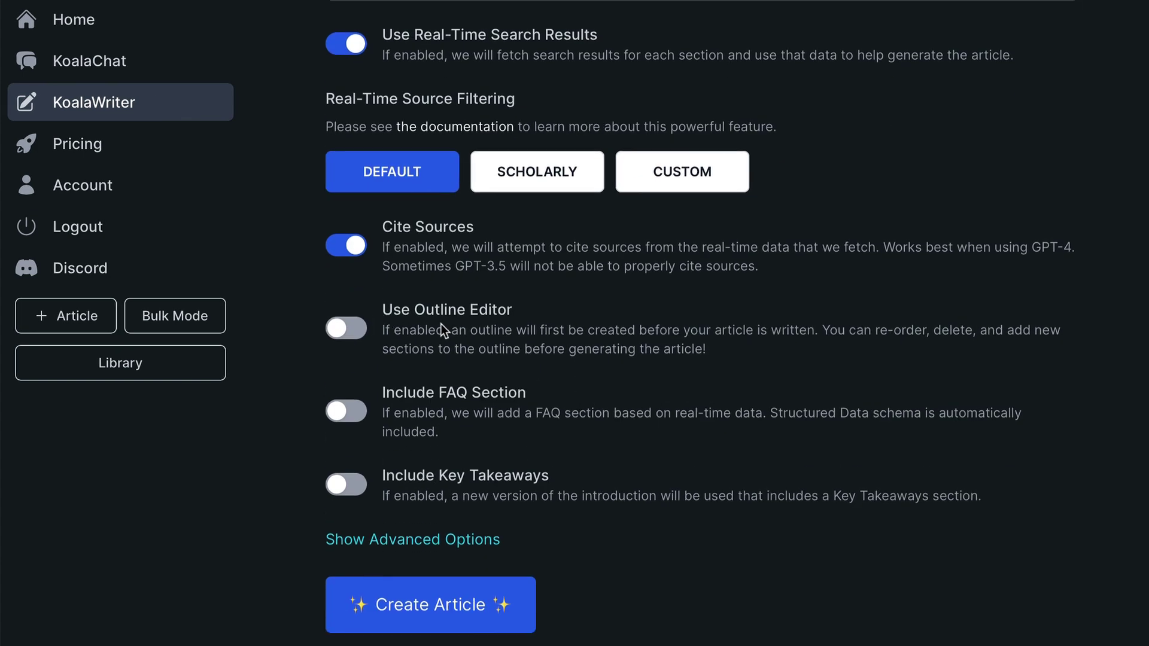
pyautogui.click(354, 327)
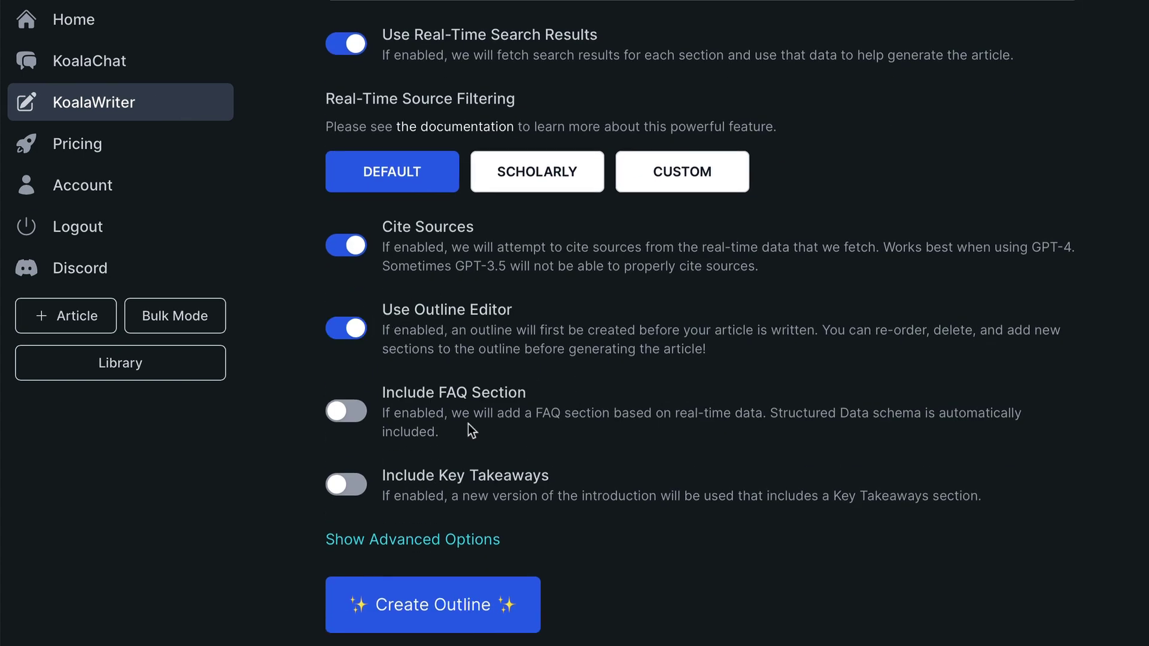
pyautogui.click(359, 413)
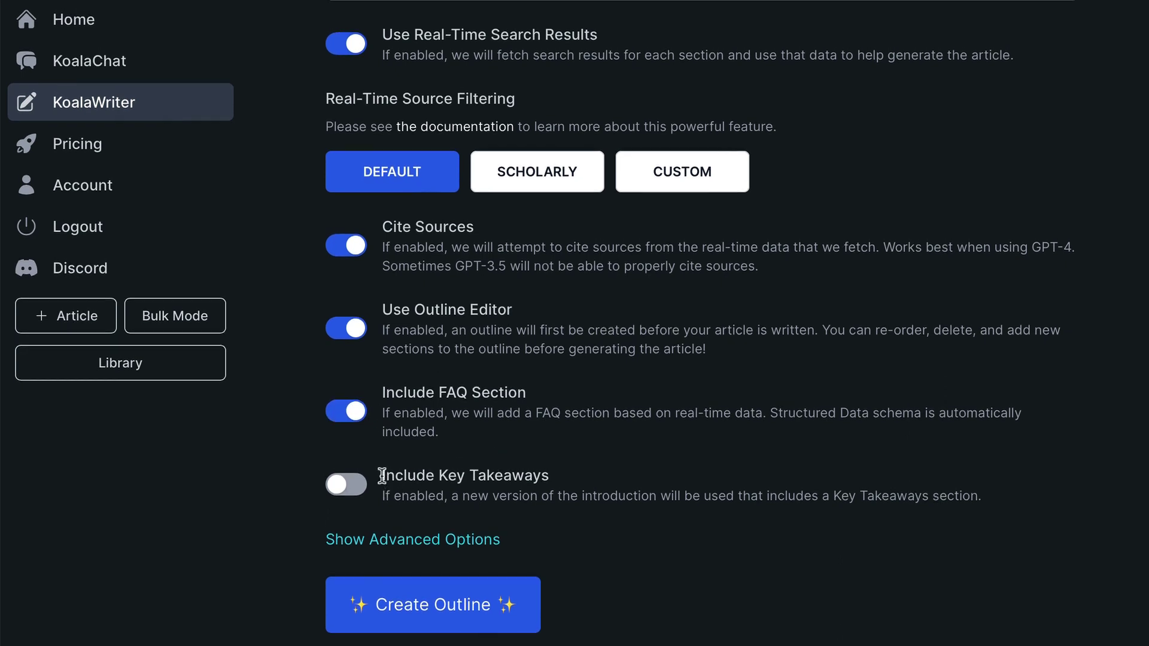
pyautogui.moveTo(382, 476); pyautogui.dragTo(555, 476)
pyautogui.click(587, 483)
pyautogui.click(346, 484)
# - Show the advanced options and examine the URLs to Link To, Extra Title Prompt and Extra Section Prompt fields
pyautogui.click(418, 542)
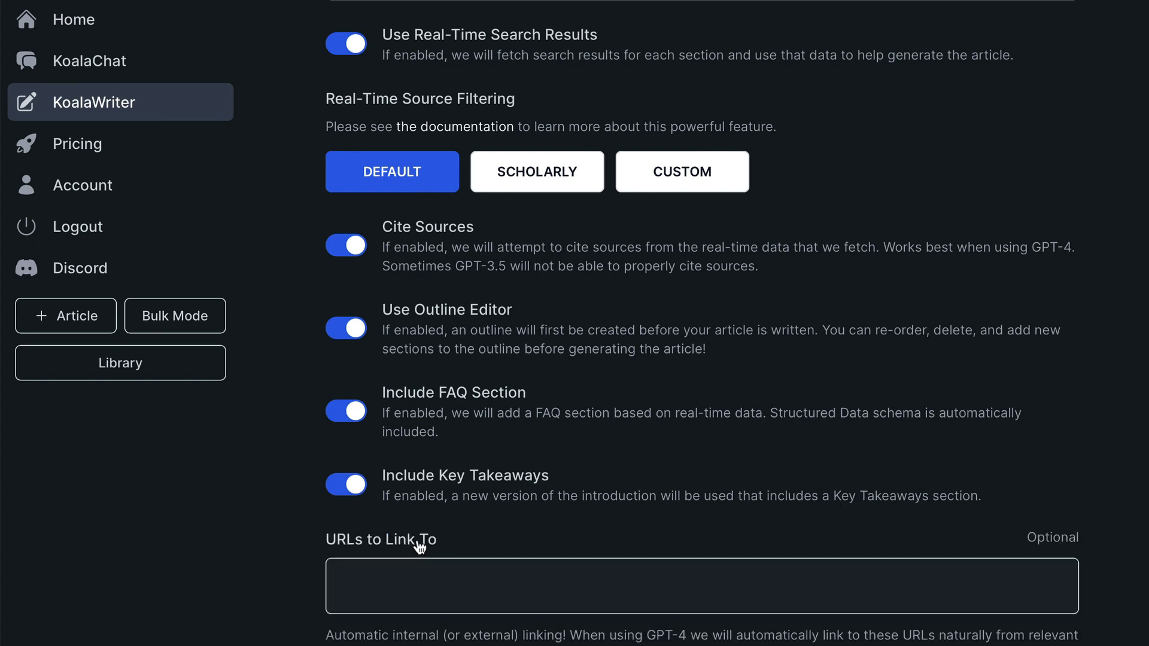
pyautogui.scroll(-4, 602, 527)
pyautogui.click(612, 351)
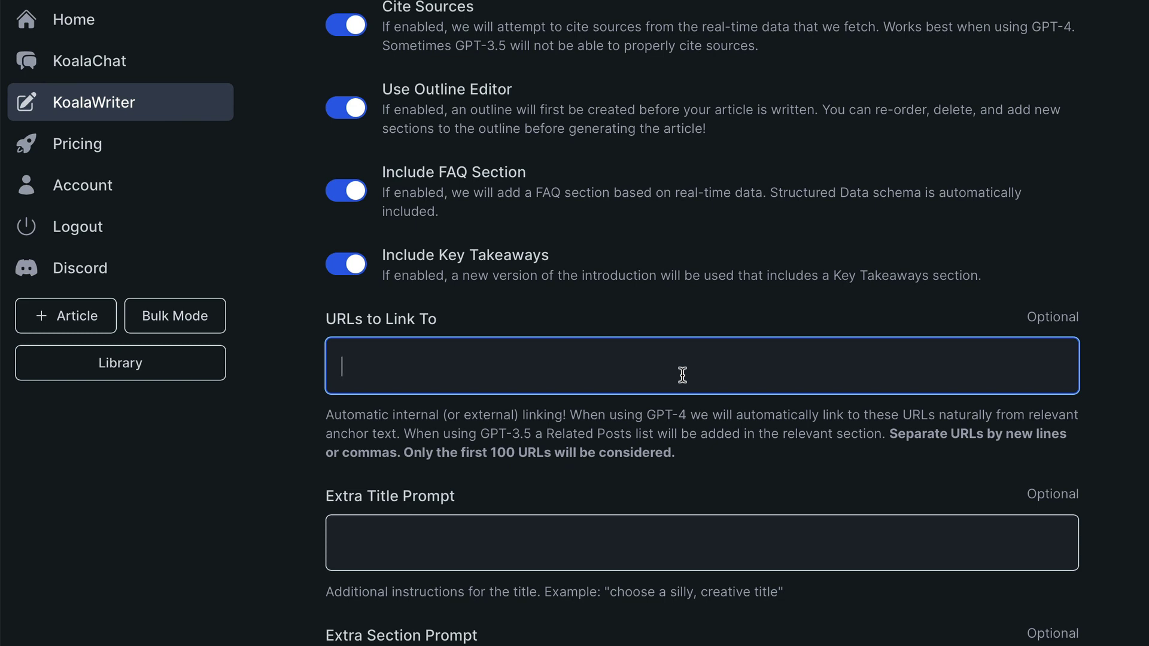
pyautogui.scroll(-2, 599, 368)
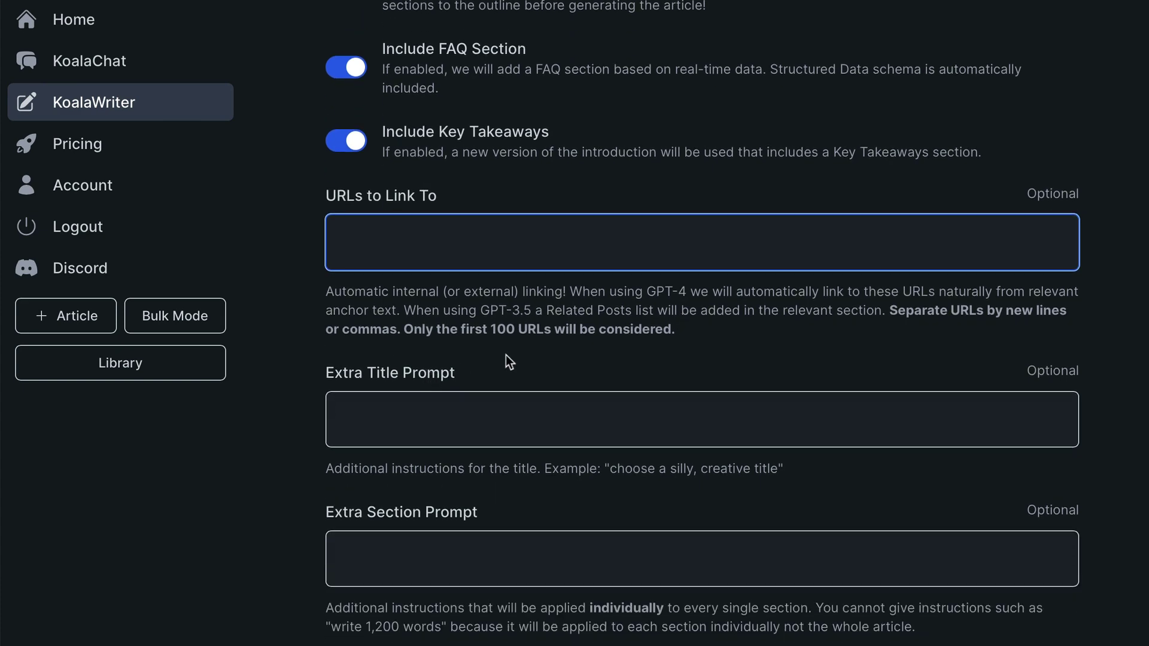
pyautogui.scroll(-2, 451, 421)
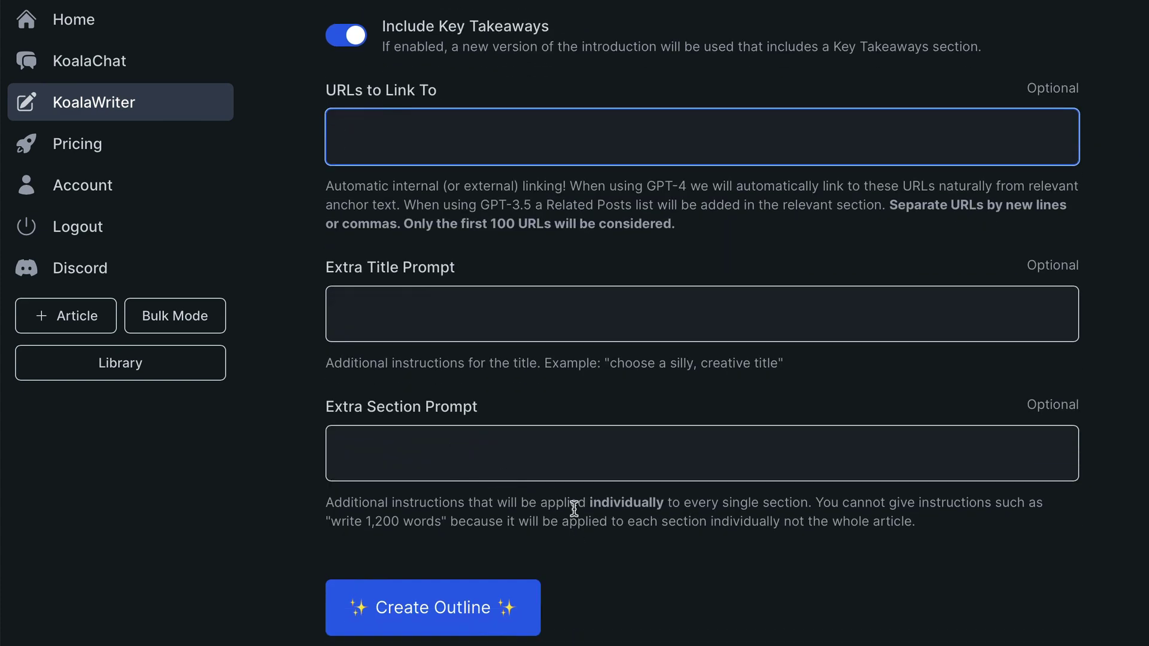
pyautogui.scroll(1, 574, 509)
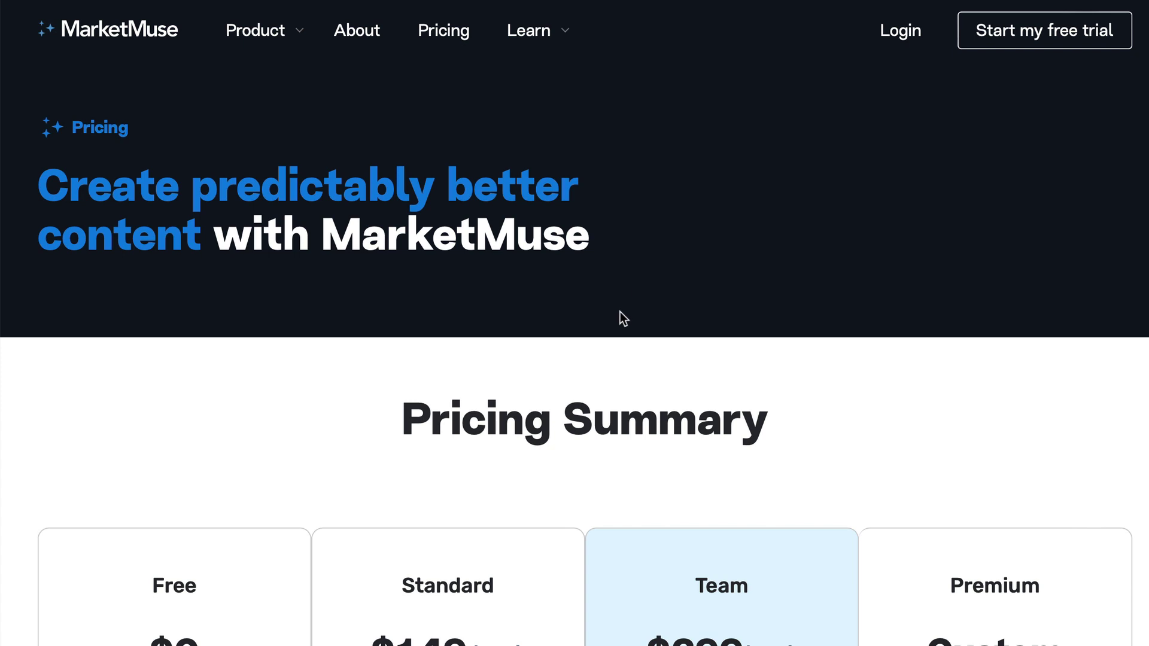
# - Switch to the MarketMuse pricing page and compare the Free, Standard, Team and Premium plans
pyautogui.scroll(-6, 620, 311)
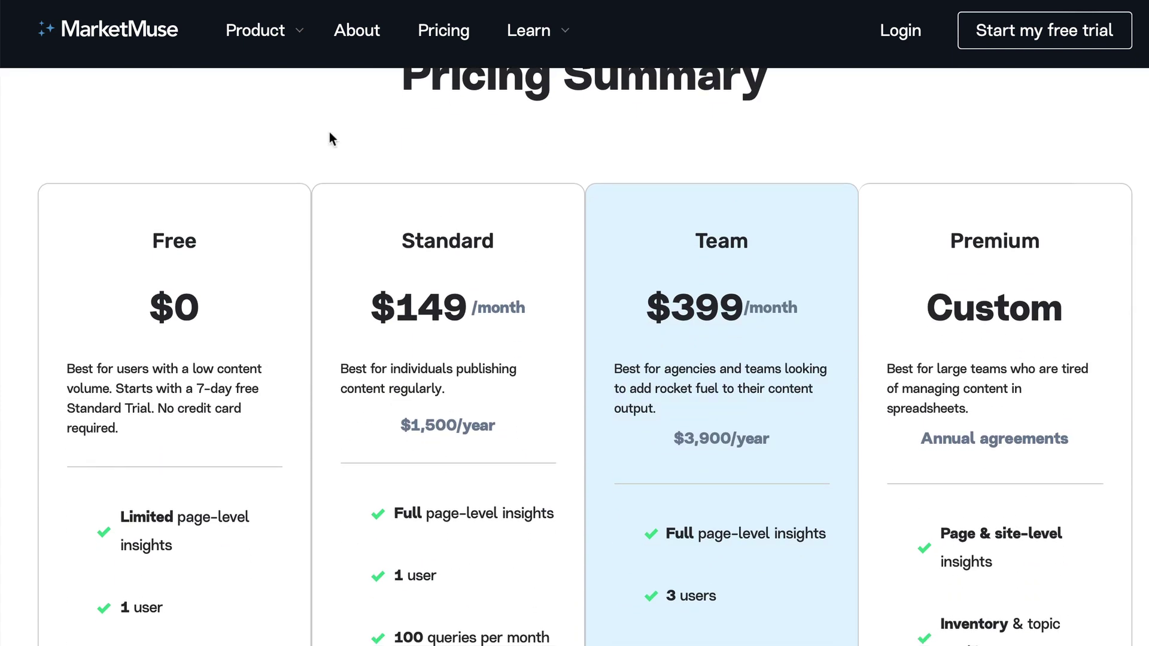
pyautogui.scroll(-2, 235, 413)
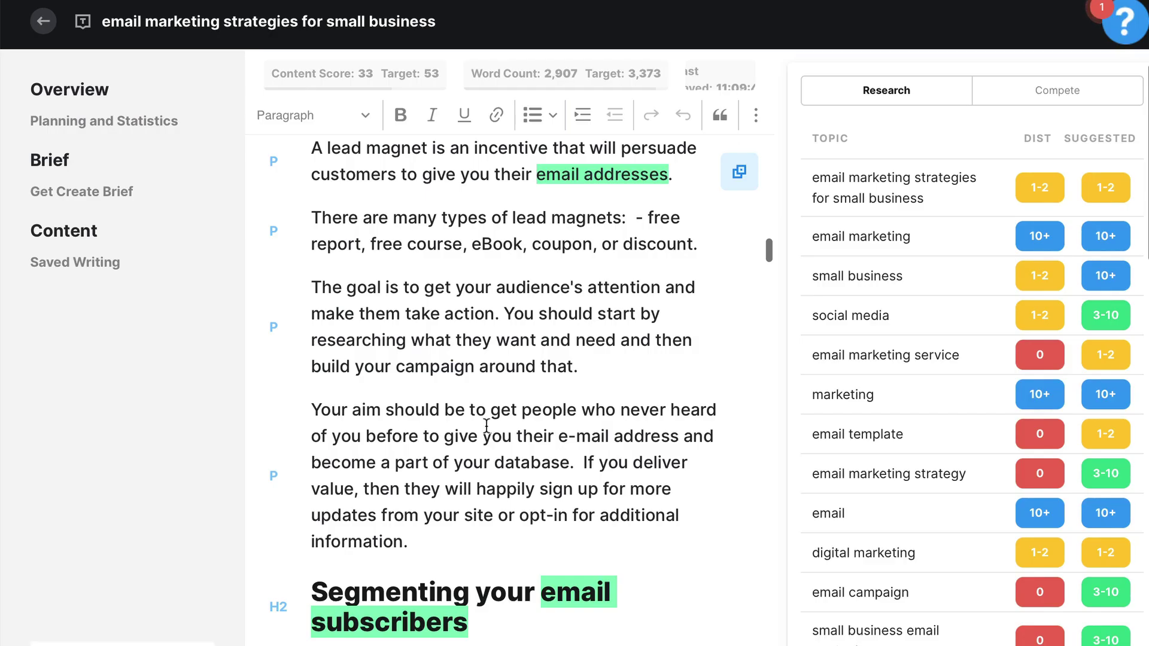
# - Review the MarketMuse draft "email marketing strategies for small business" and check its content score against the target
pyautogui.scroll(2, 419, 467)
pyautogui.scroll(20, 413, 472)
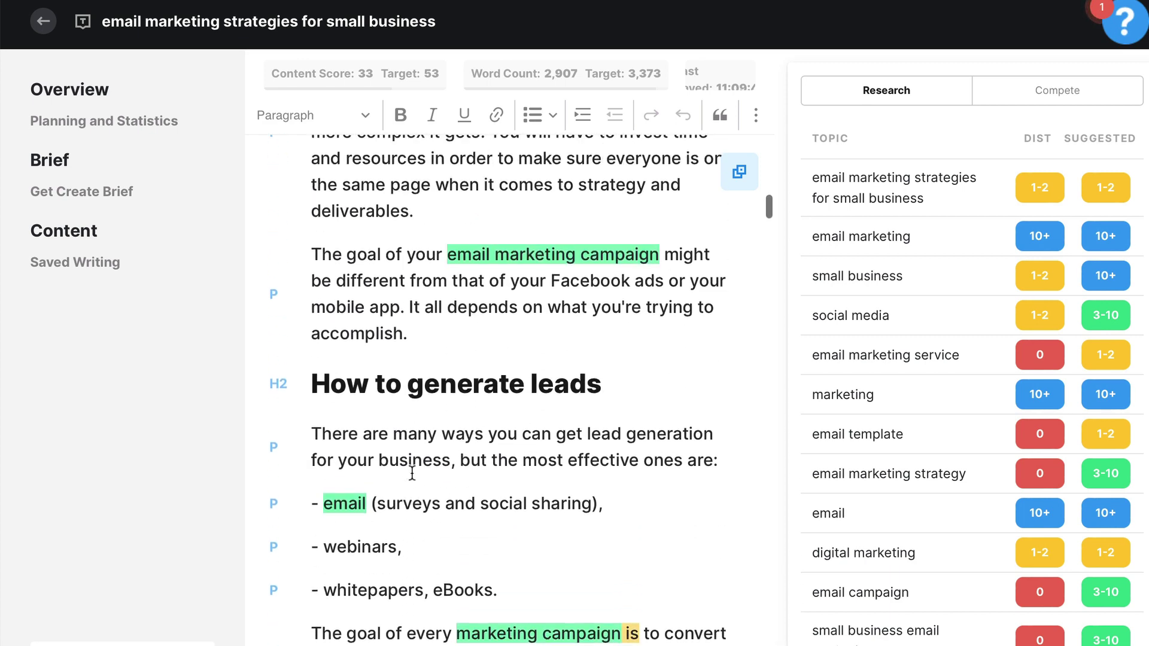
pyautogui.scroll(8, 412, 473)
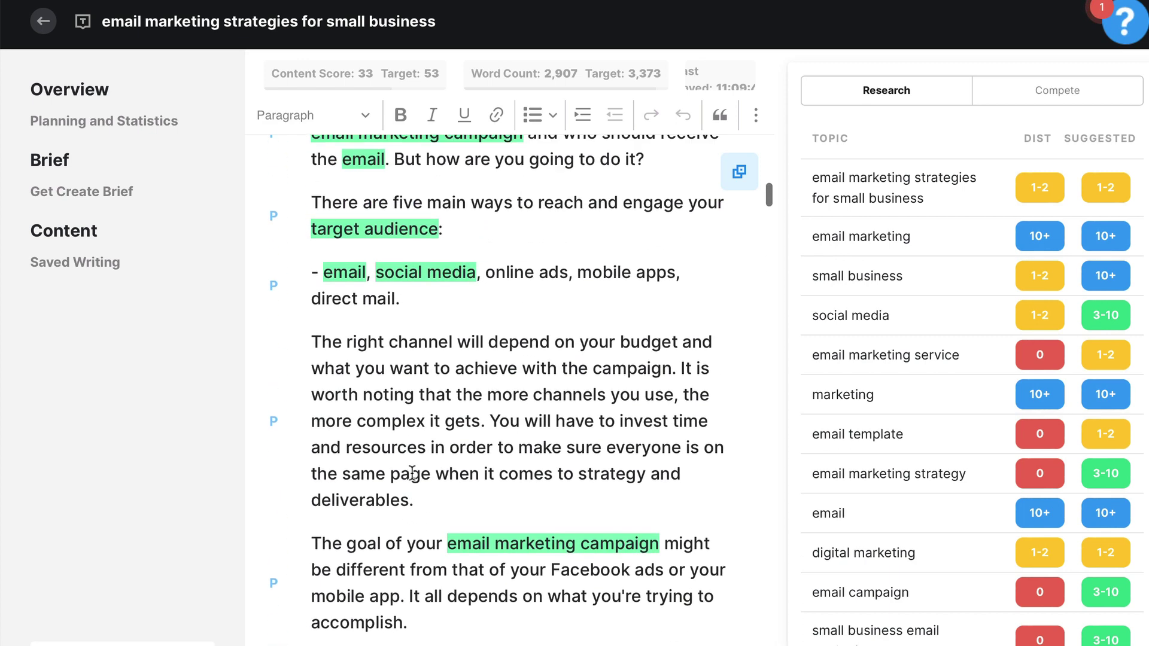
pyautogui.scroll(1, 510, 344)
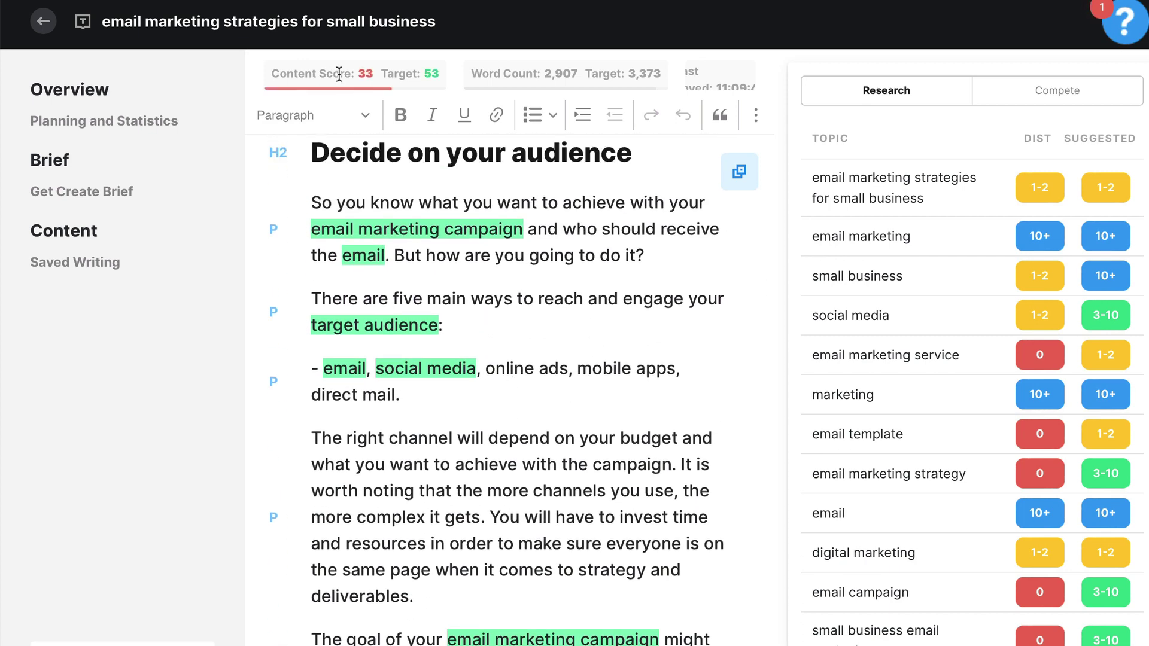
pyautogui.moveTo(425, 75); pyautogui.dragTo(442, 75)
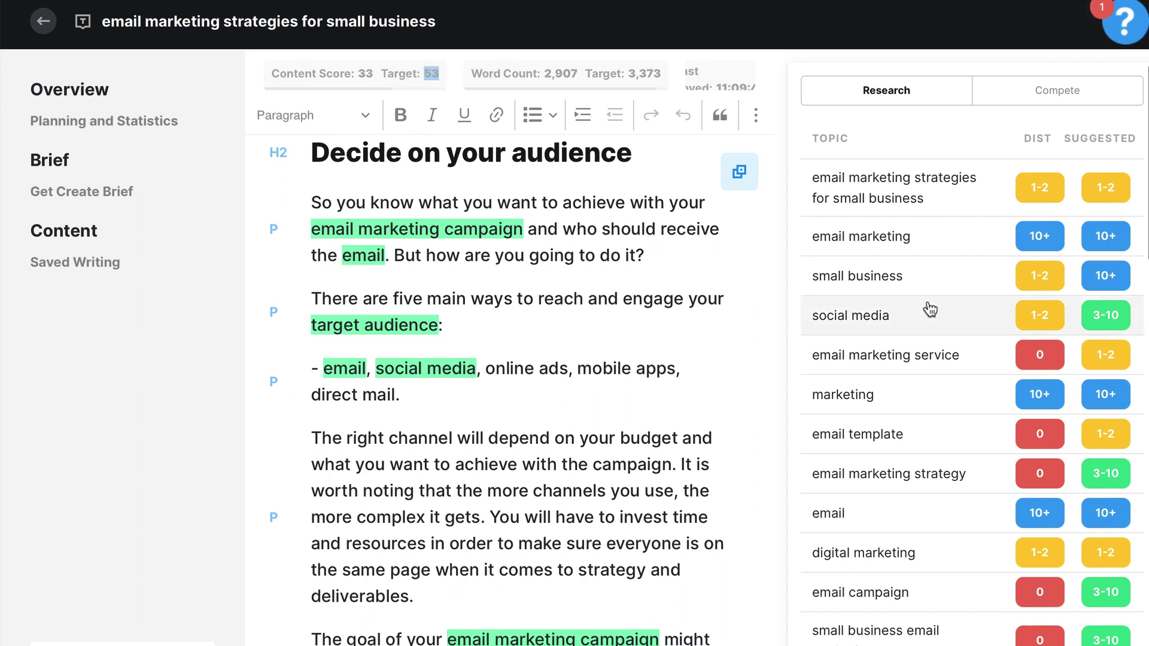
# - Examine the research topic list, comparing each topic's current use in the draft with the suggested range
pyautogui.scroll(-5, 929, 309)
pyautogui.scroll(-1, 930, 309)
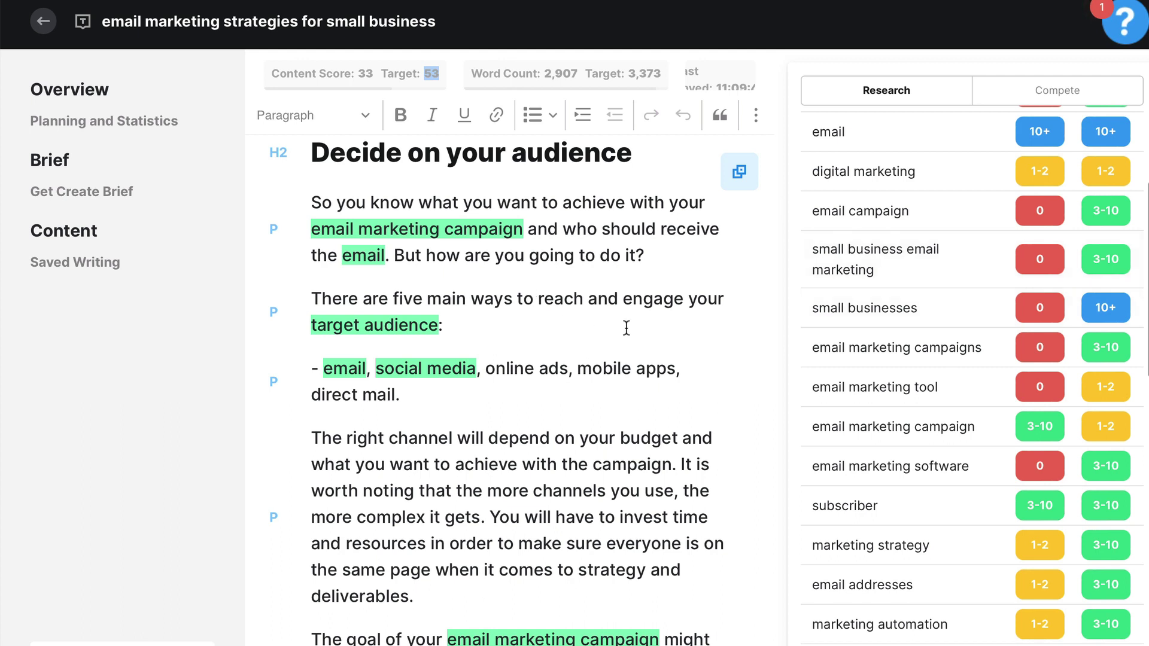
pyautogui.scroll(-1, 901, 338)
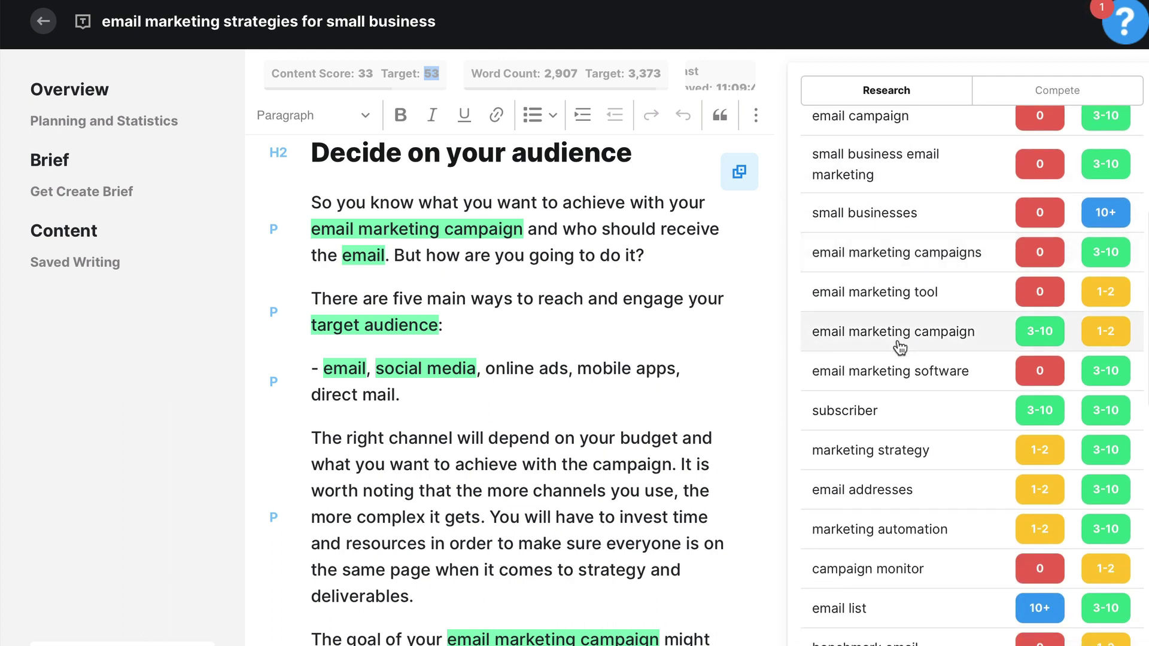
pyautogui.click(698, 324)
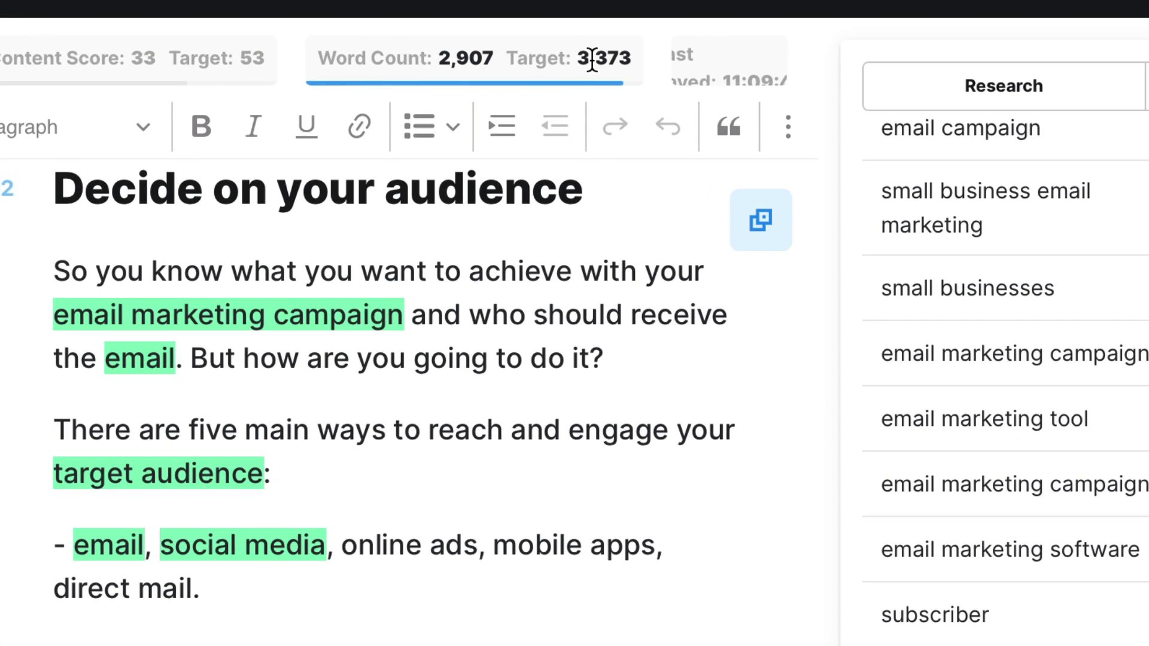
# - Compare the draft's word count with its target word count
pyautogui.moveTo(578, 59); pyautogui.dragTo(634, 59)
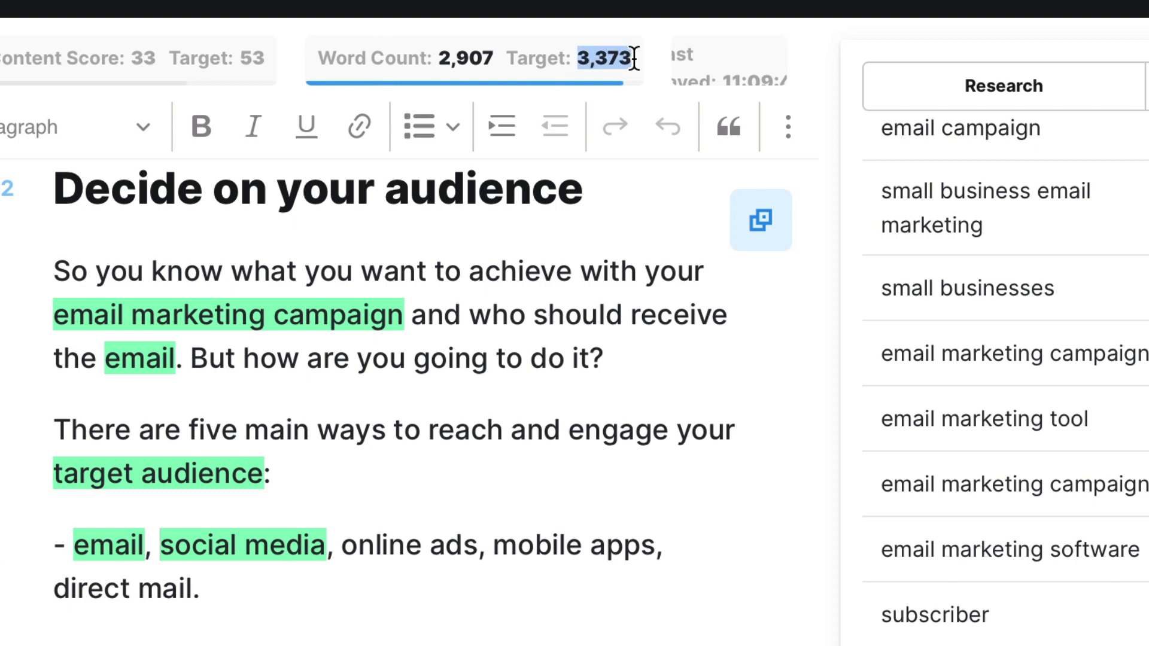
pyautogui.click(499, 60)
pyautogui.moveTo(441, 59); pyautogui.dragTo(501, 51)
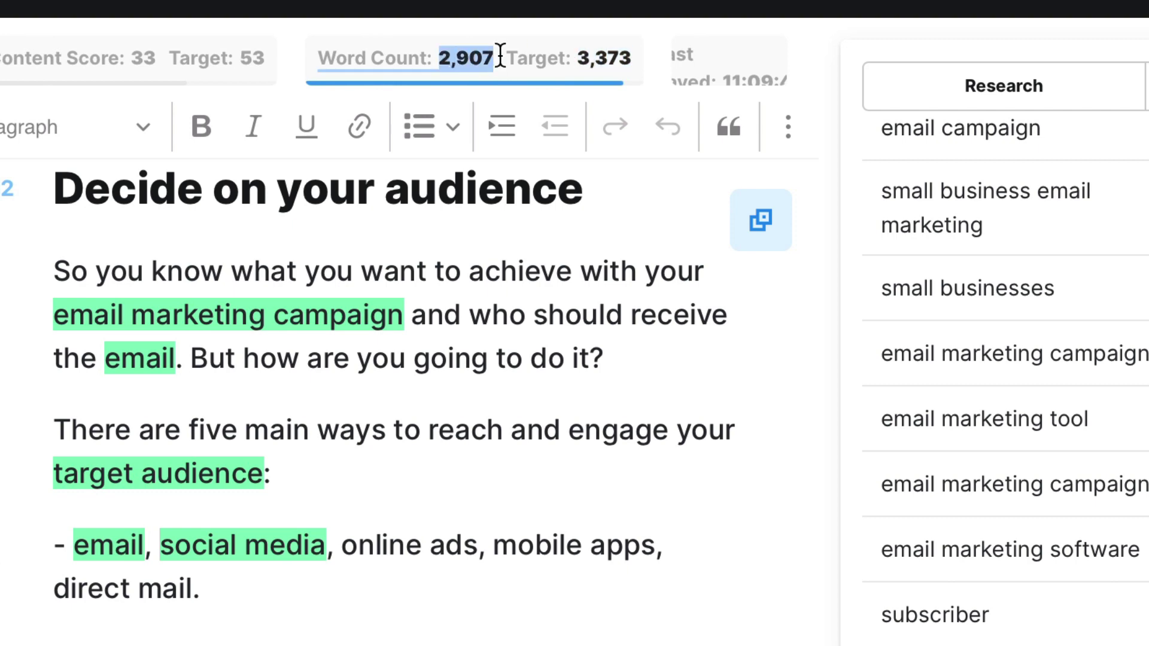
pyautogui.click(483, 546)
# - Read the draft's "How to generate leads" section with its highlighted topic phrases
pyautogui.scroll(-5, 443, 604)
pyautogui.scroll(-5, 443, 605)
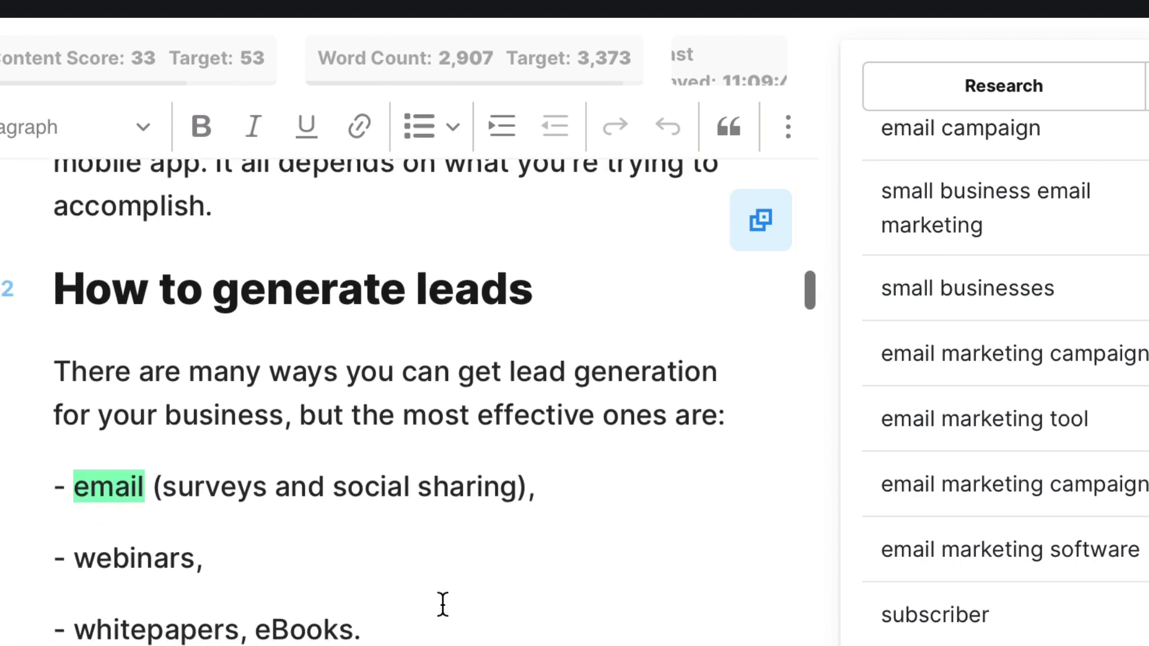
pyautogui.scroll(-3, 443, 605)
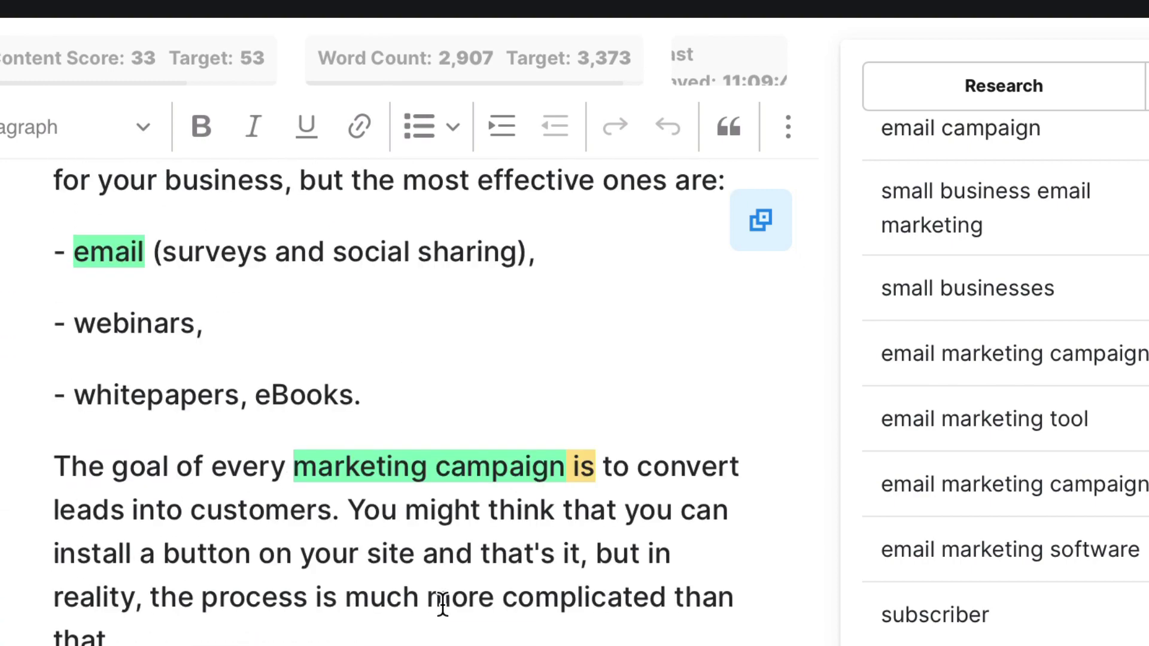
# - Read the draft's sections from "Decide on your audience" to "Creating a lead magnet", including their highlighted topic phrases
pyautogui.scroll(-8, 443, 604)
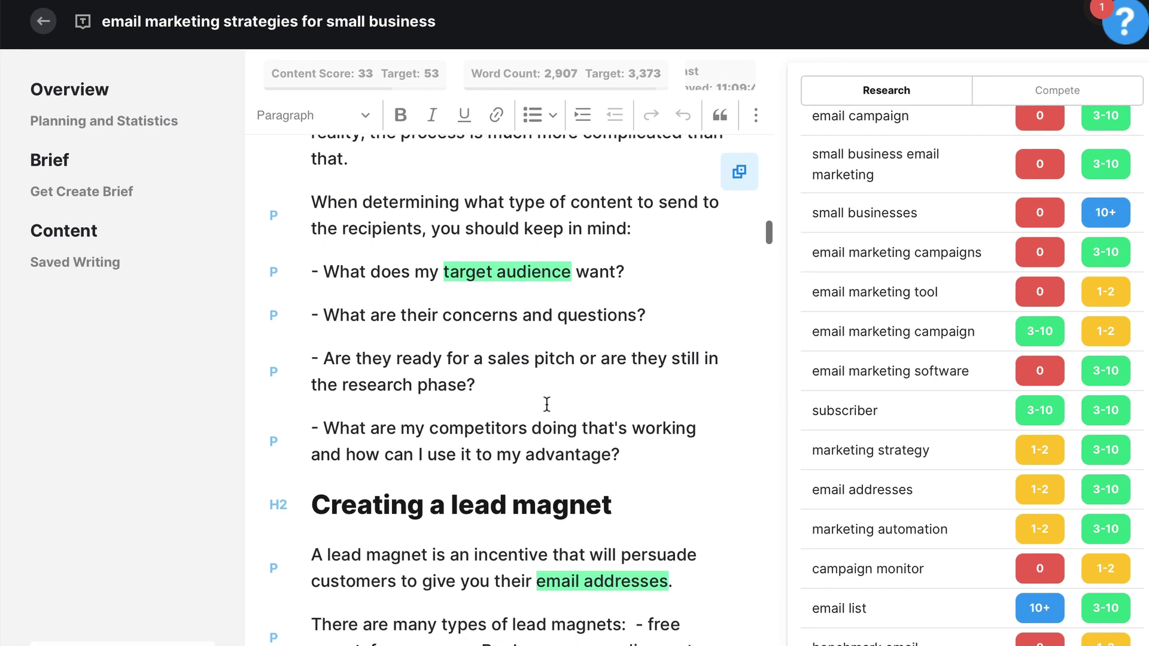
pyautogui.scroll(18, 547, 404)
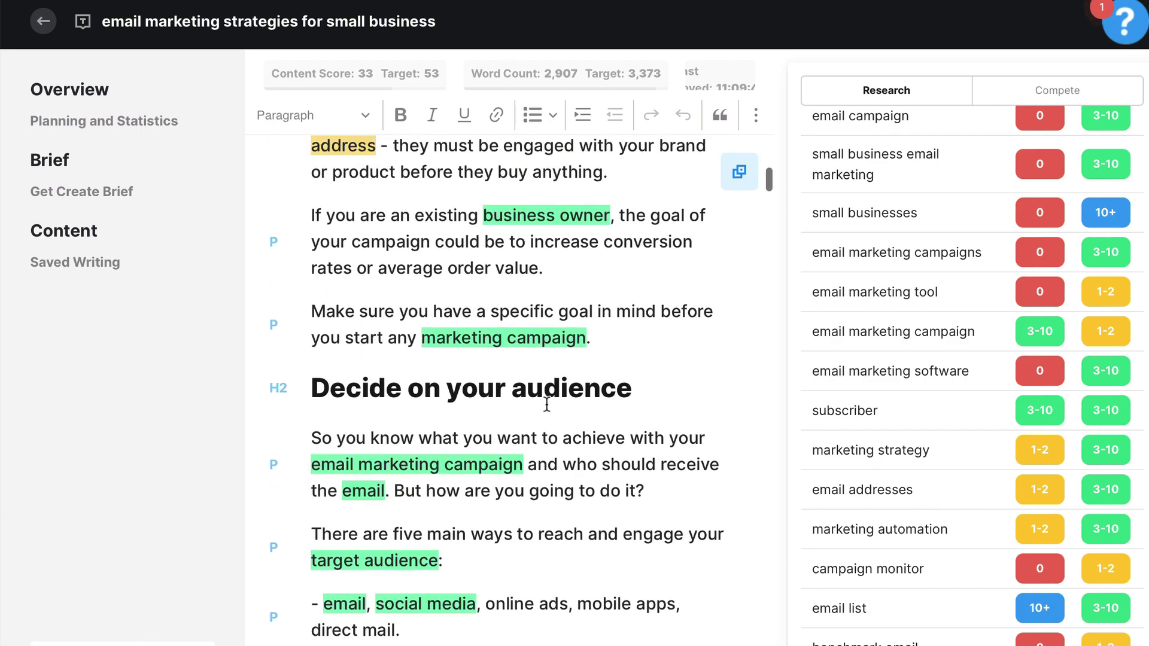
pyautogui.scroll(-6, 546, 404)
pyautogui.scroll(-3, 547, 404)
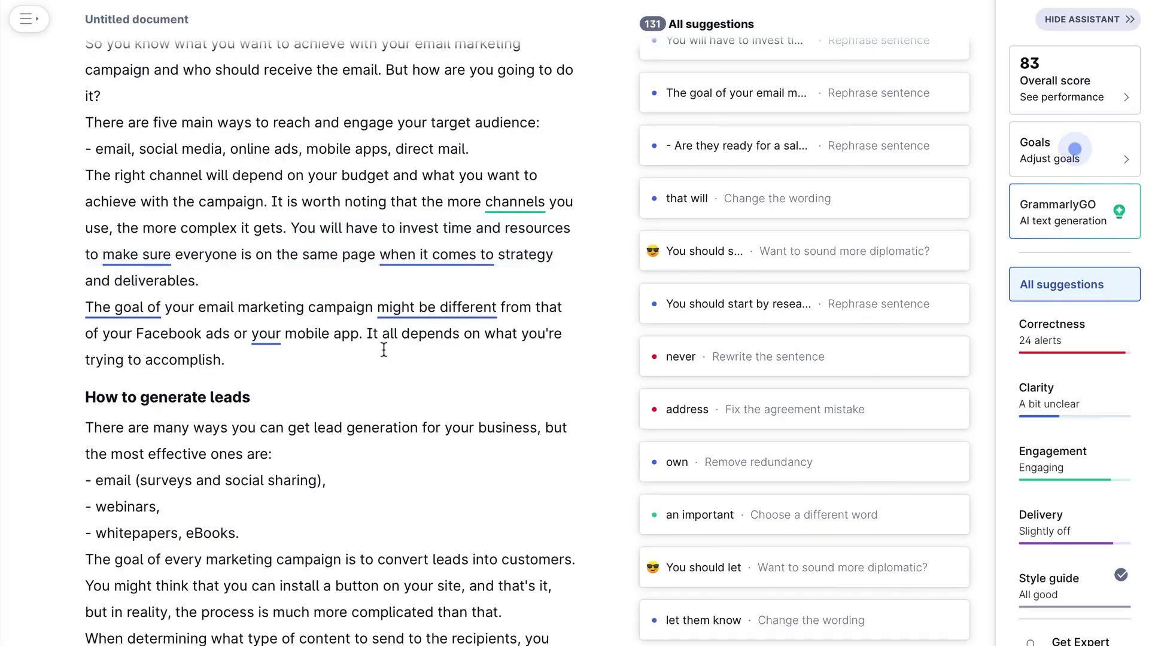
# - Examine the word count, readability and vocabulary metrics in the Grammarly performance report for the email marketing article, then dismiss the report
pyautogui.scroll(6, 384, 349)
pyautogui.scroll(5, 384, 349)
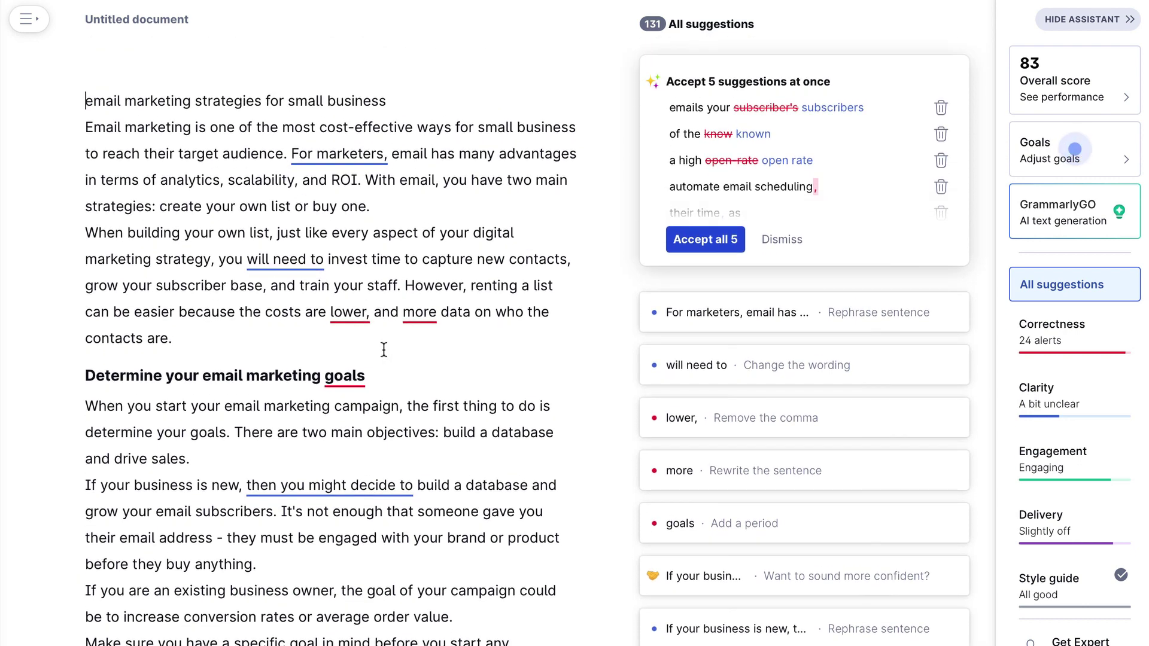
pyautogui.click(1084, 78)
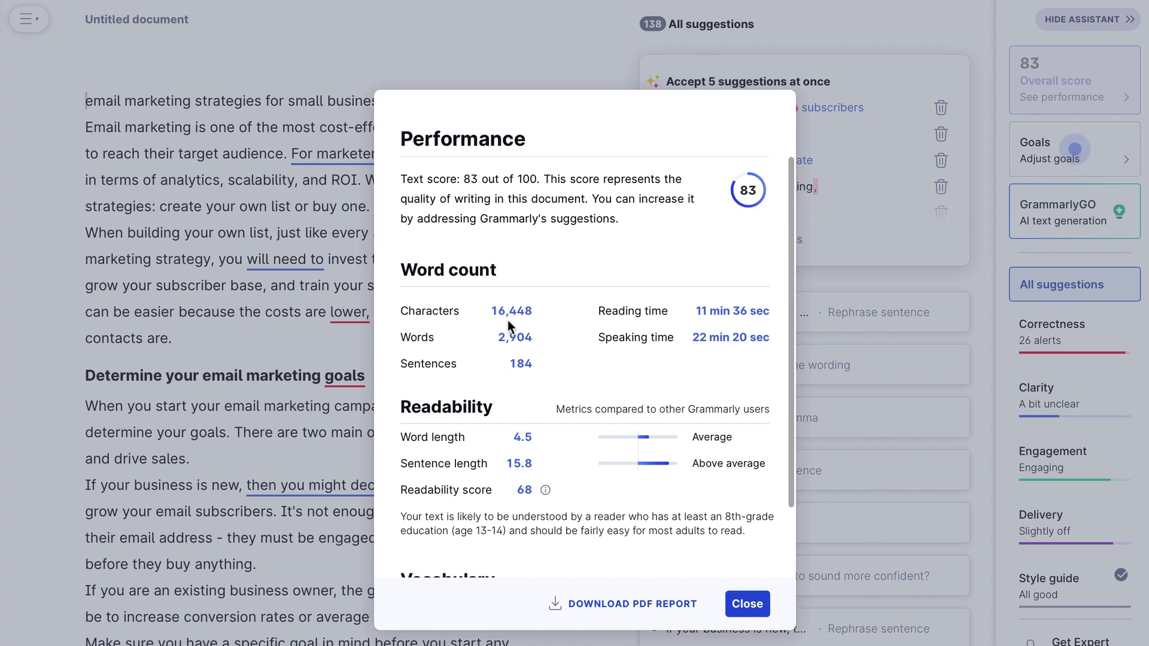
pyautogui.scroll(-2, 563, 357)
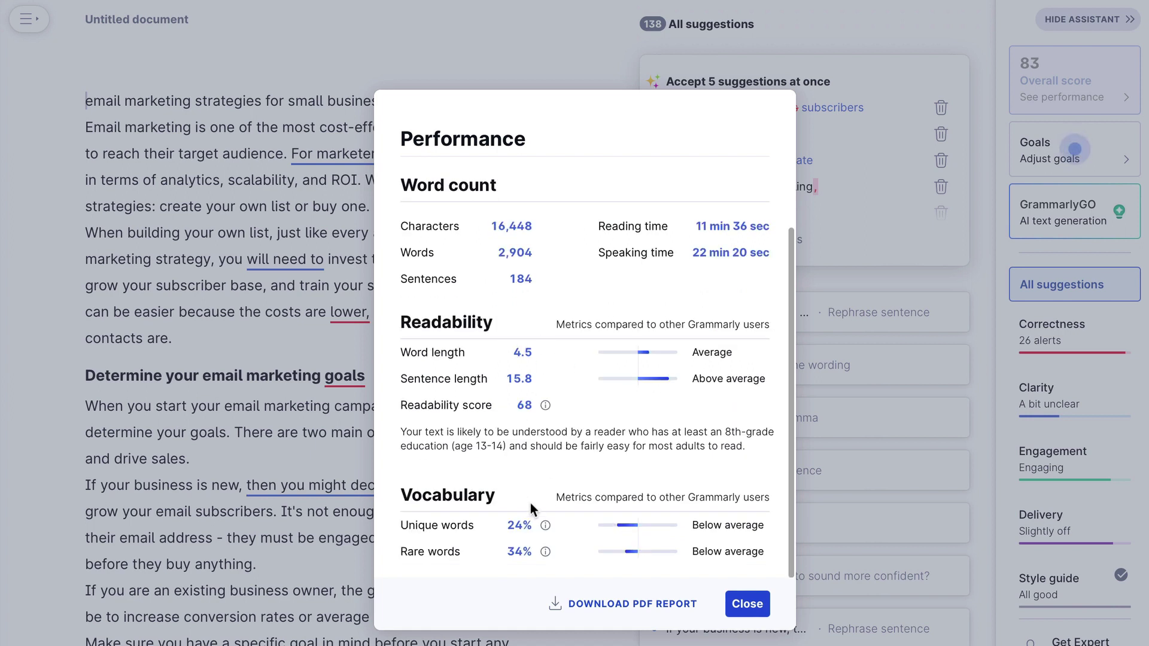
pyautogui.click(749, 603)
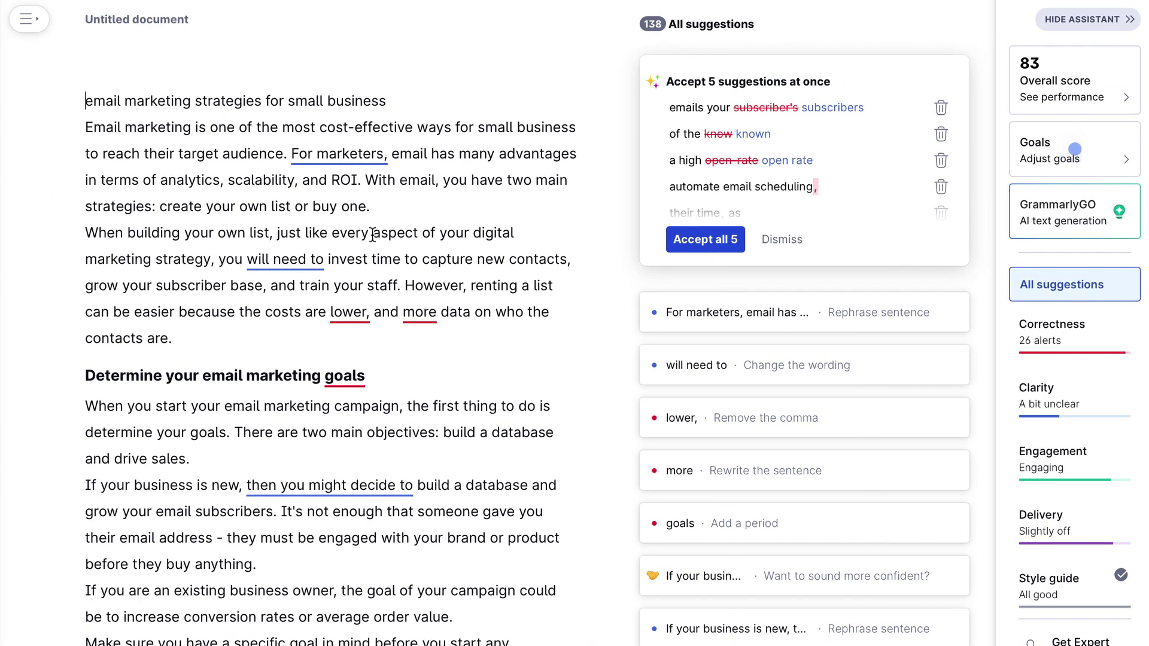
pyautogui.click(1075, 149)
pyautogui.click(1075, 149)
pyautogui.click(1076, 149)
# - Review Grammarly's writing suggestions alongside the underlined passages in the article's opening sections
pyautogui.scroll(-7, 321, 577)
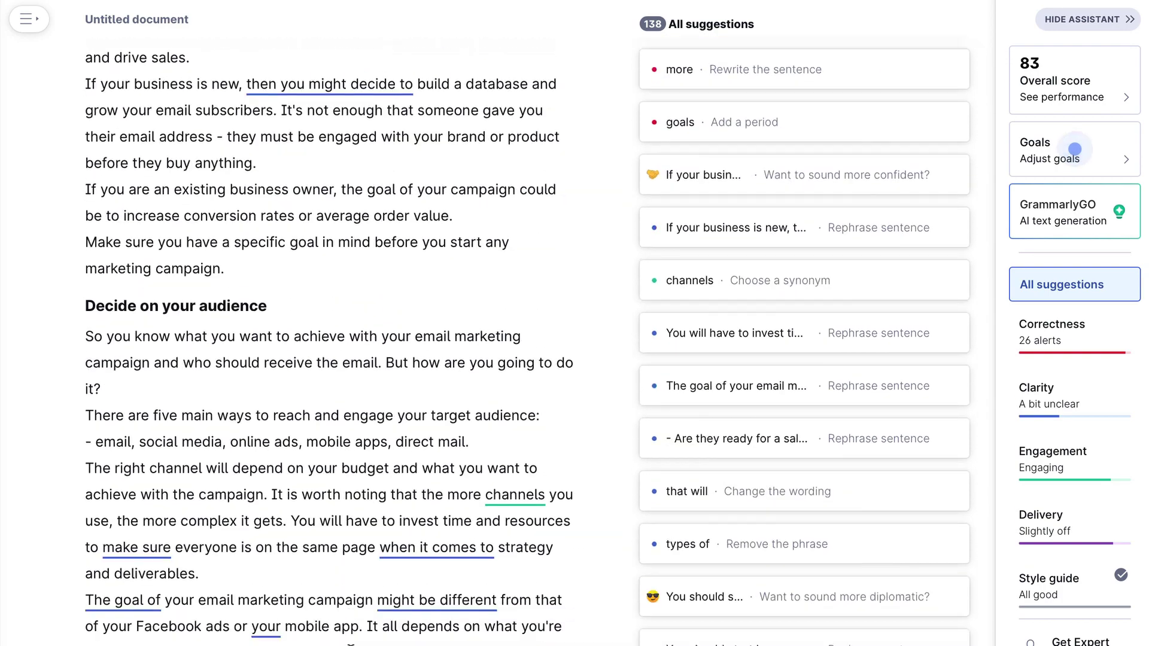
pyautogui.scroll(-2, 351, 644)
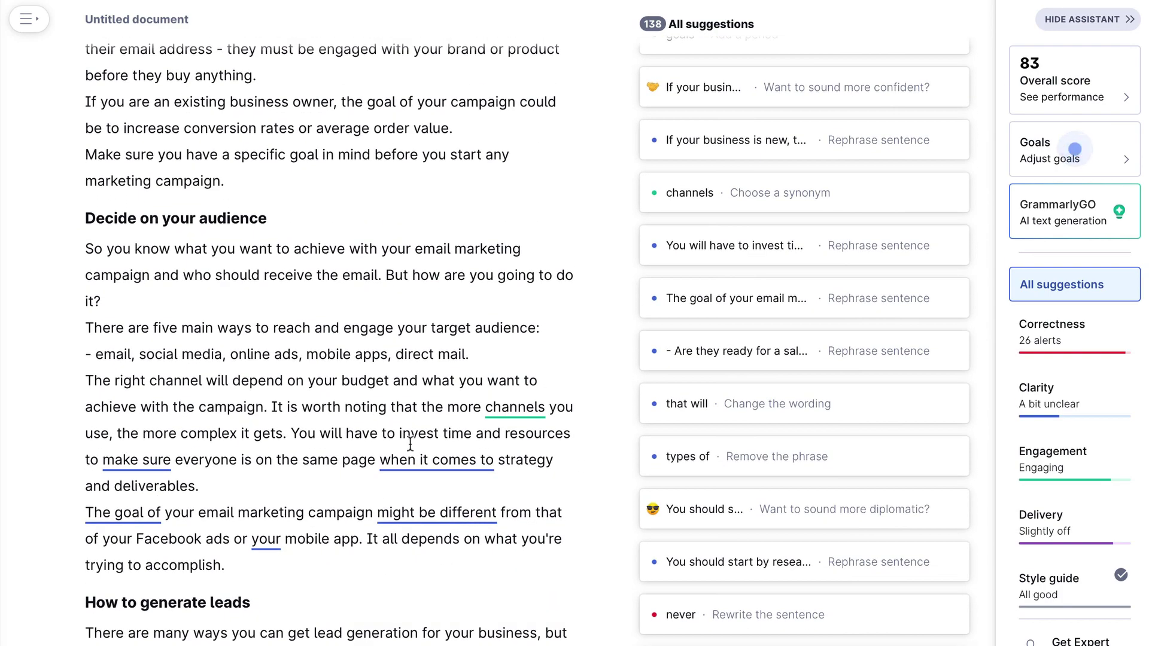
pyautogui.scroll(9, 410, 443)
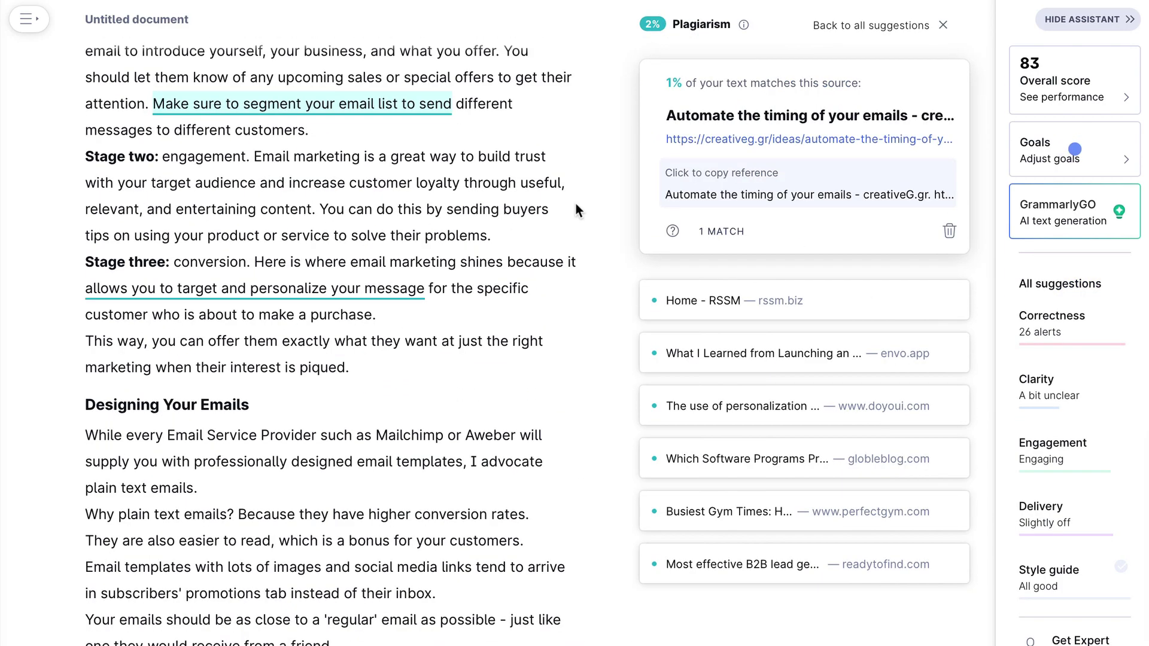